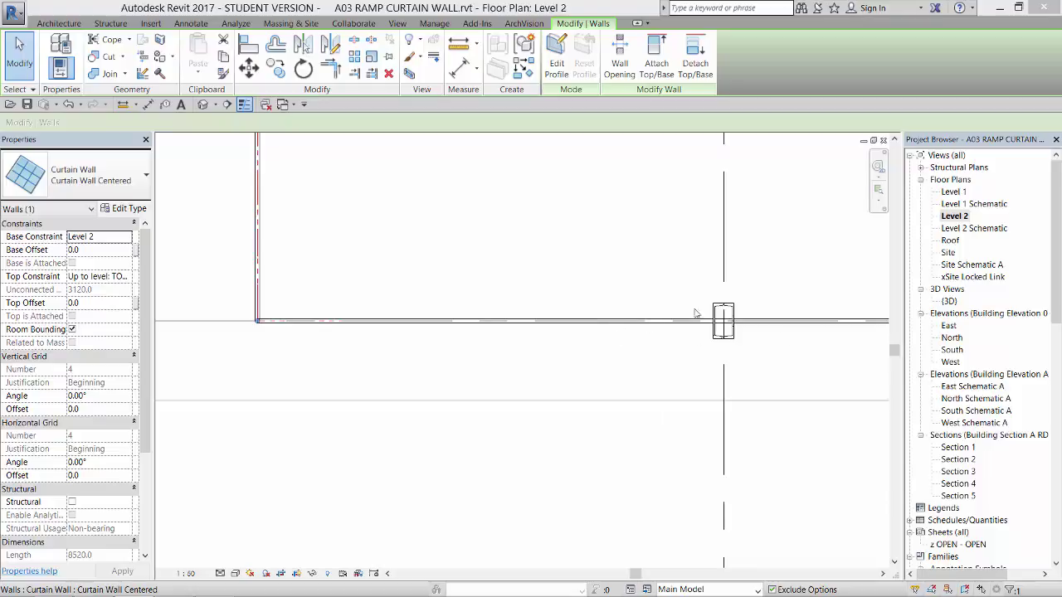
Step: Move the long curtain wall from the column top onto the grid B intersection, making it 27028.3 long
scroll(586, 394, "down", 5)
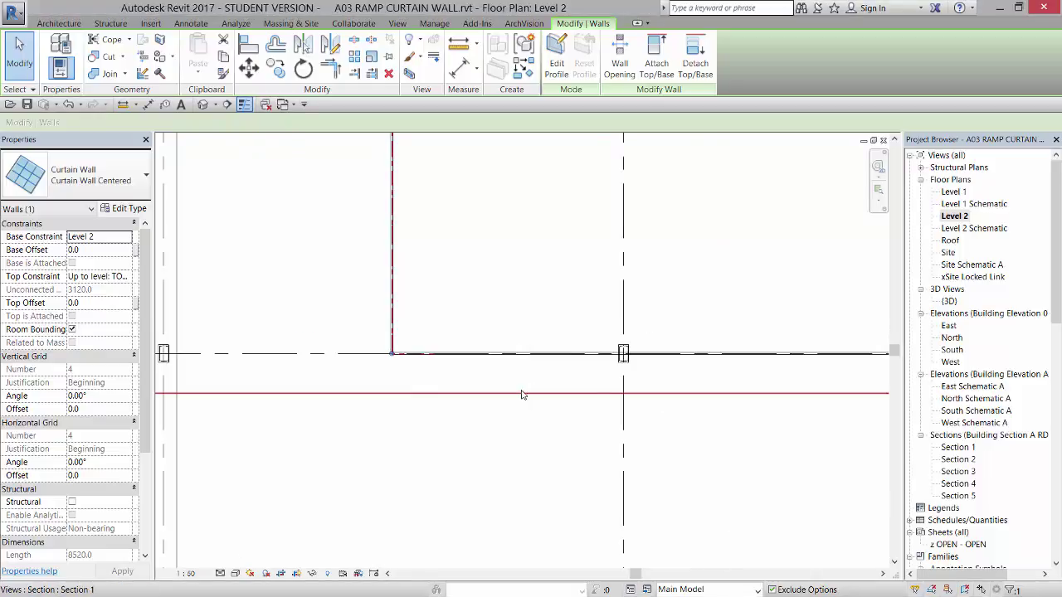
middle_click_drag(688, 308, 583, 327)
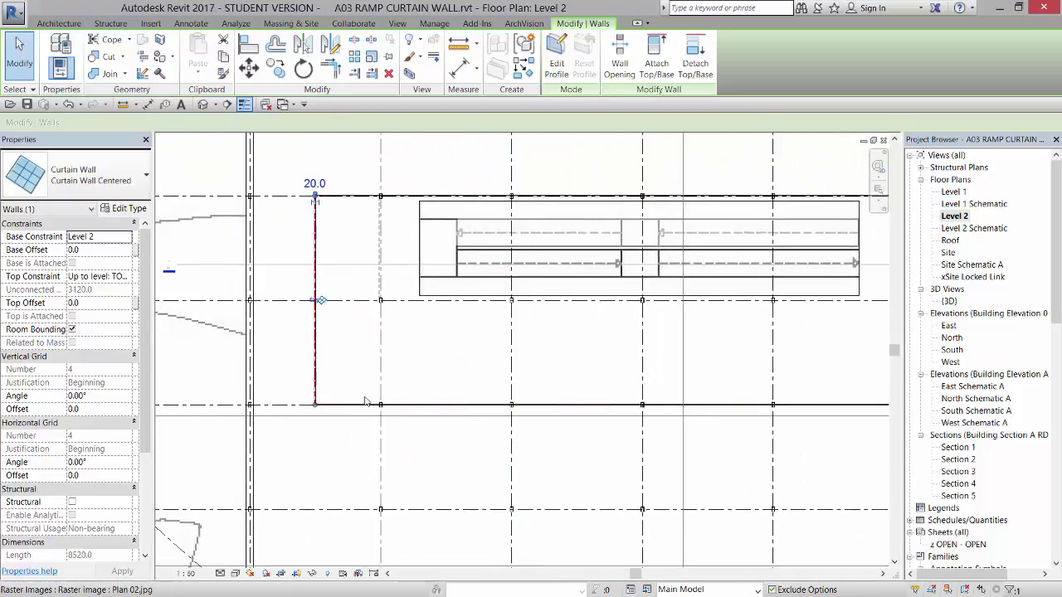
scroll(378, 404, "up", 8)
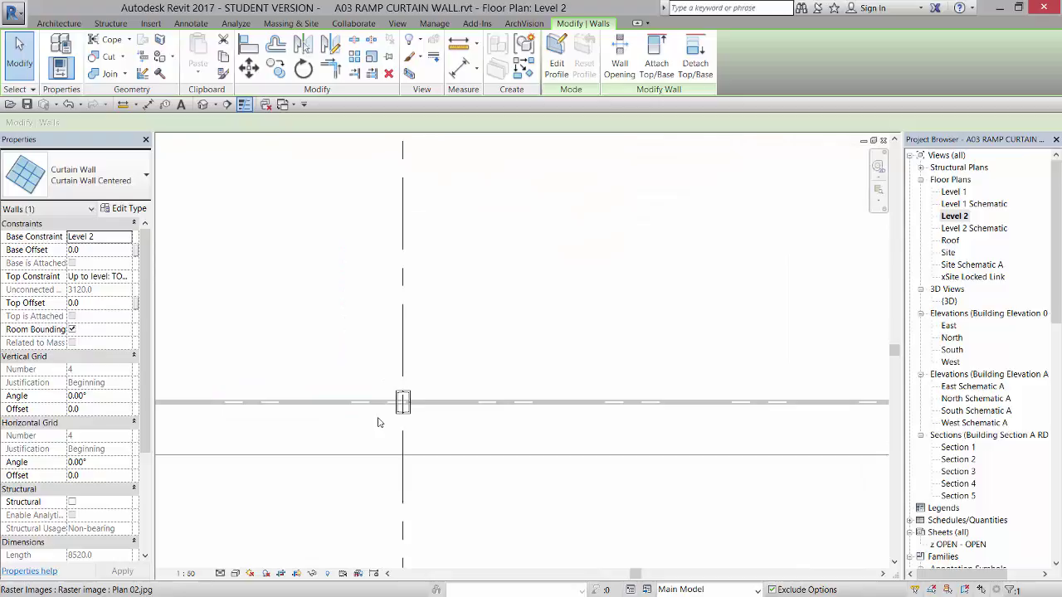
scroll(392, 423, "up", 5)
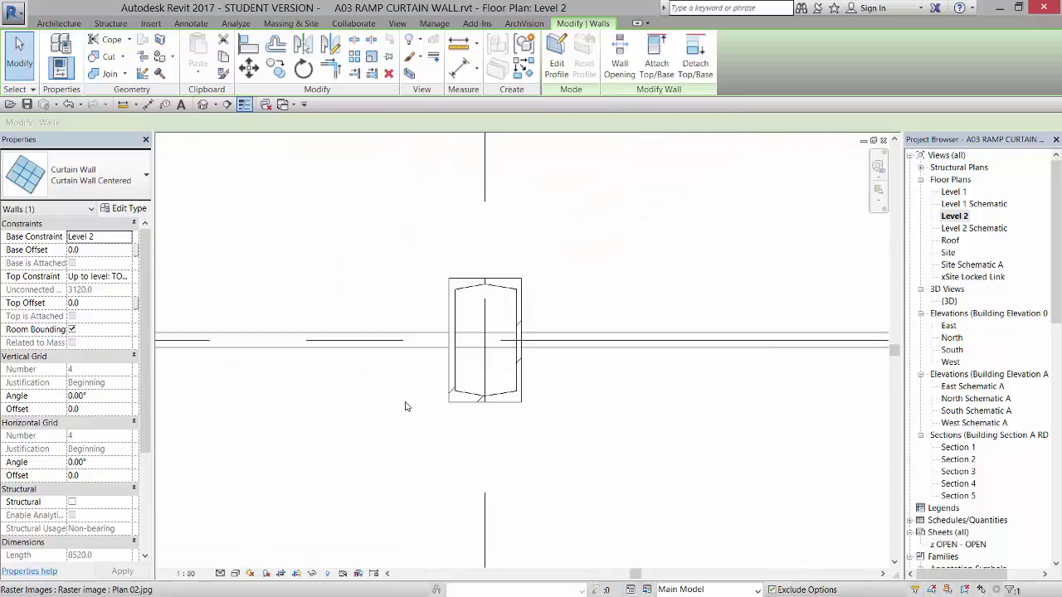
scroll(405, 406, "up", 2)
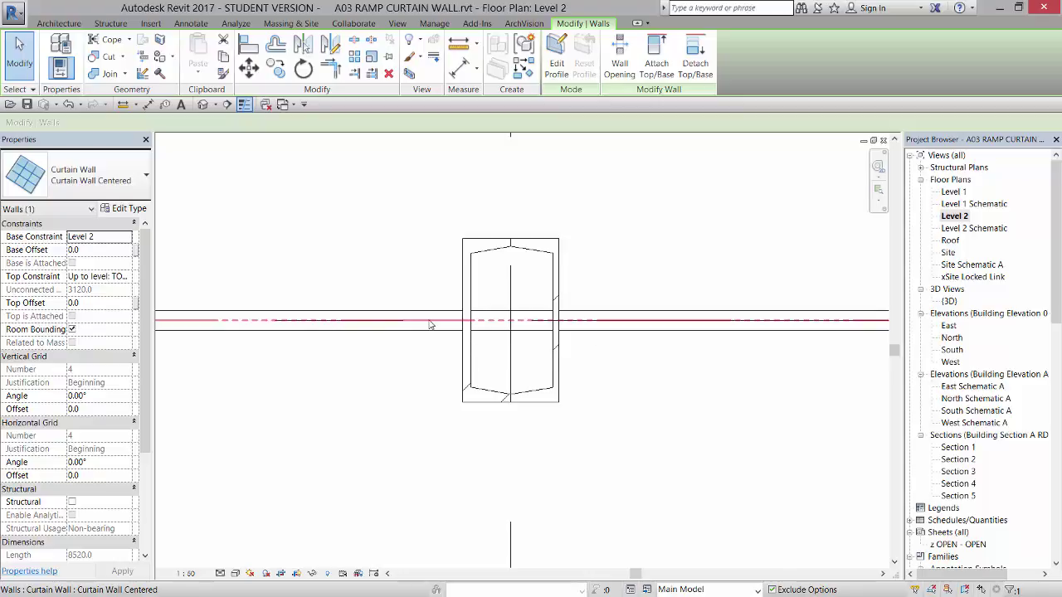
left_click(431, 324)
left_click(247, 69)
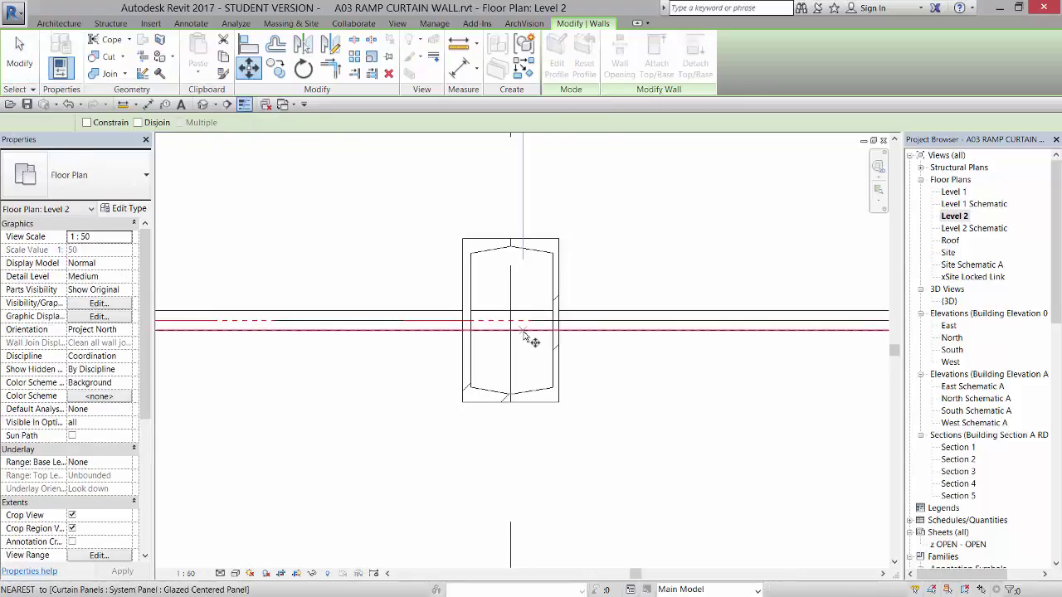
left_click(511, 241)
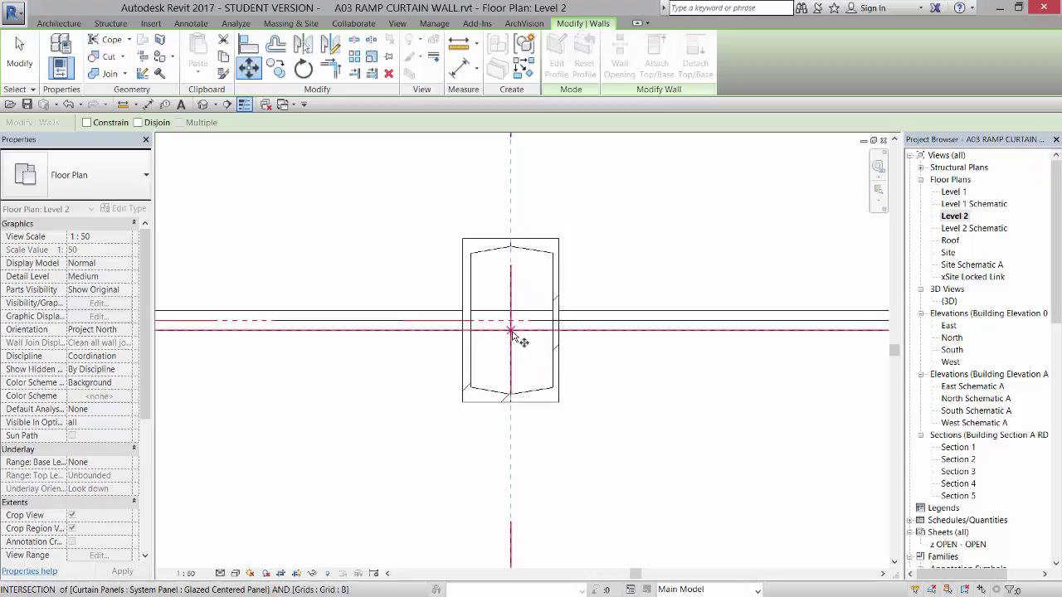
left_click(511, 330)
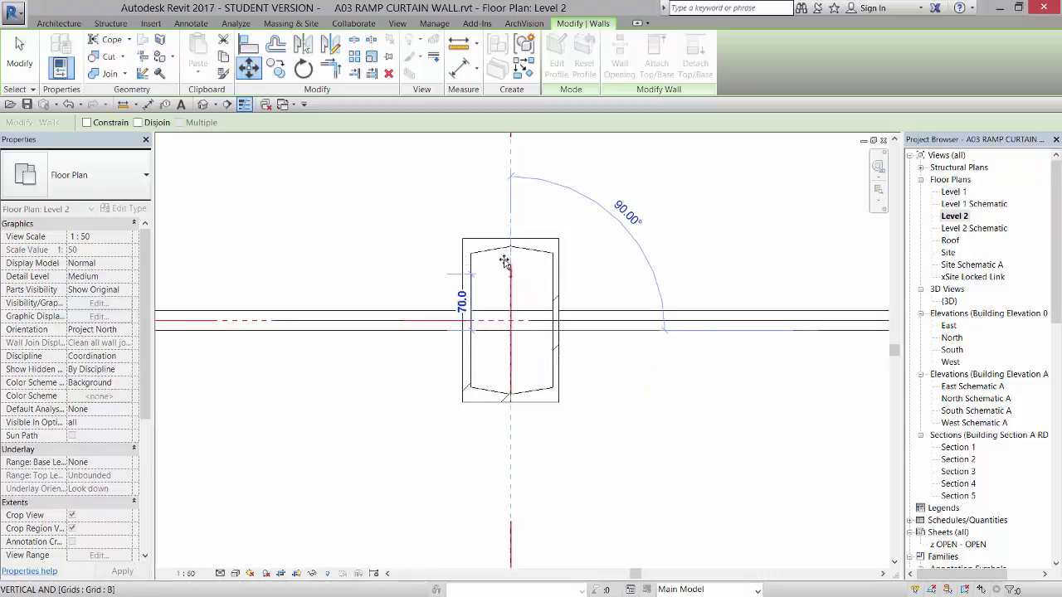
scroll(511, 241, "up", 1)
scroll(550, 365, "down", 3)
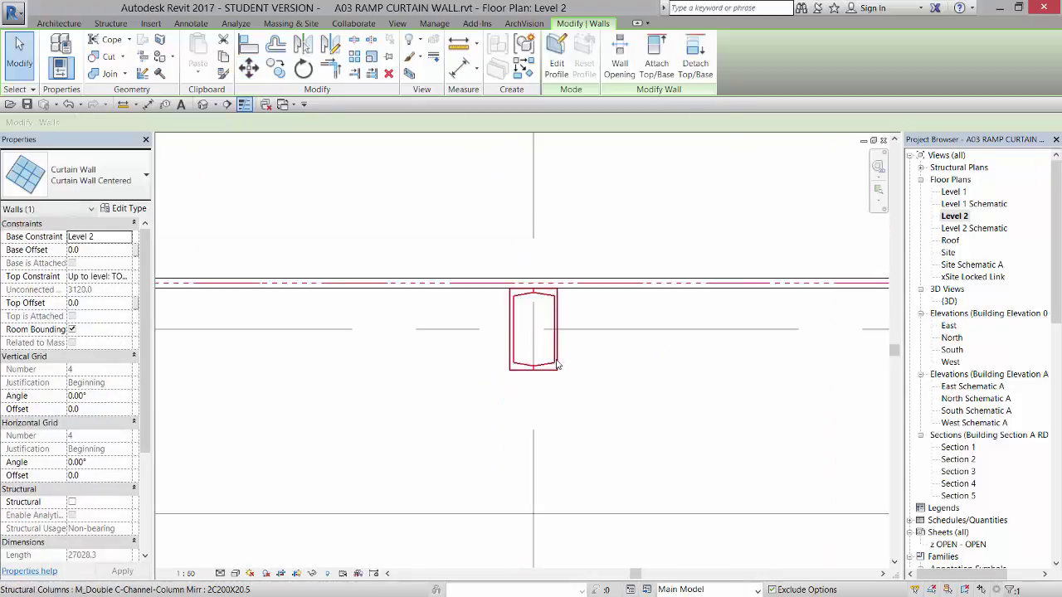
scroll(574, 429, "up", 5)
scroll(579, 435, "down", 3)
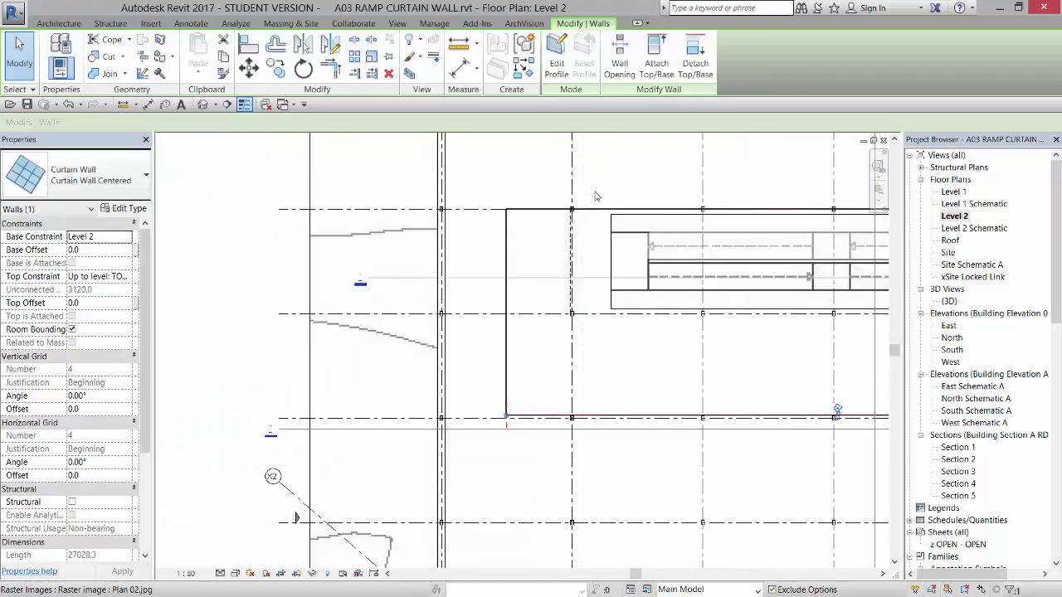
scroll(597, 199, "up", 5)
scroll(554, 226, "up", 6)
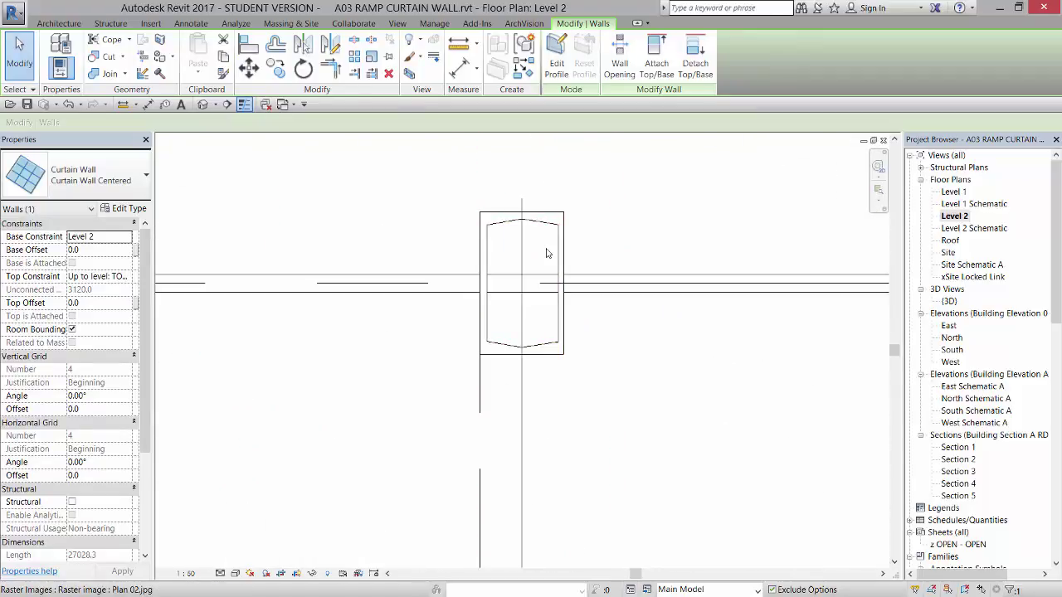
left_click(249, 48)
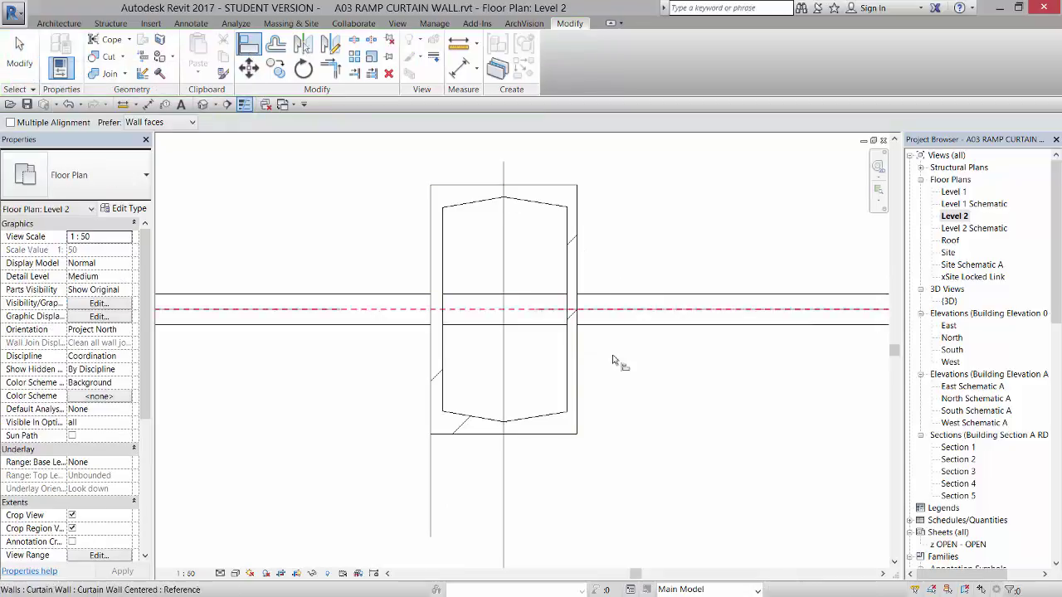
left_click(566, 435)
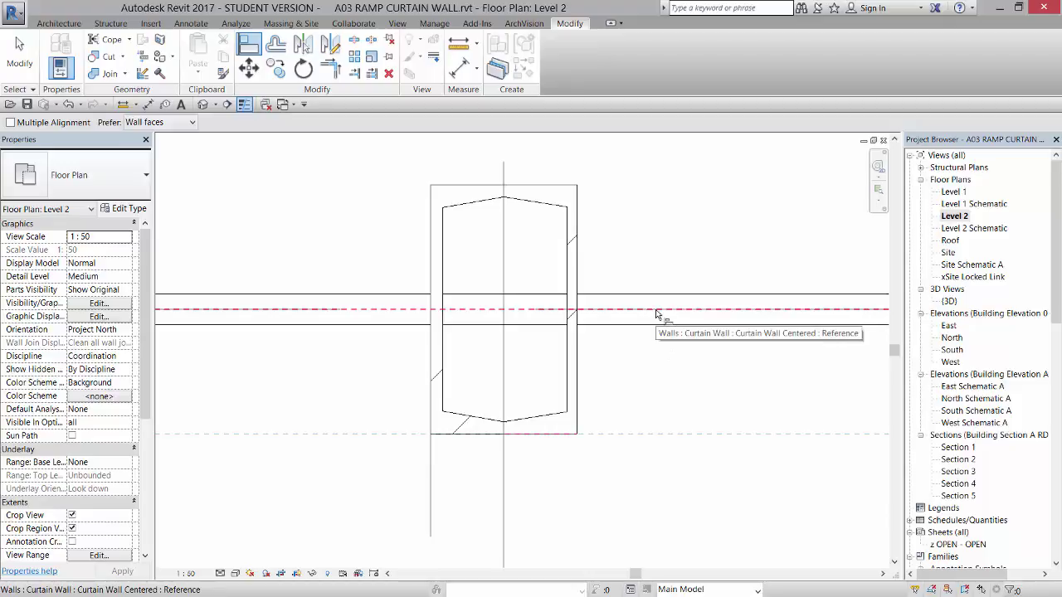
left_click(656, 315)
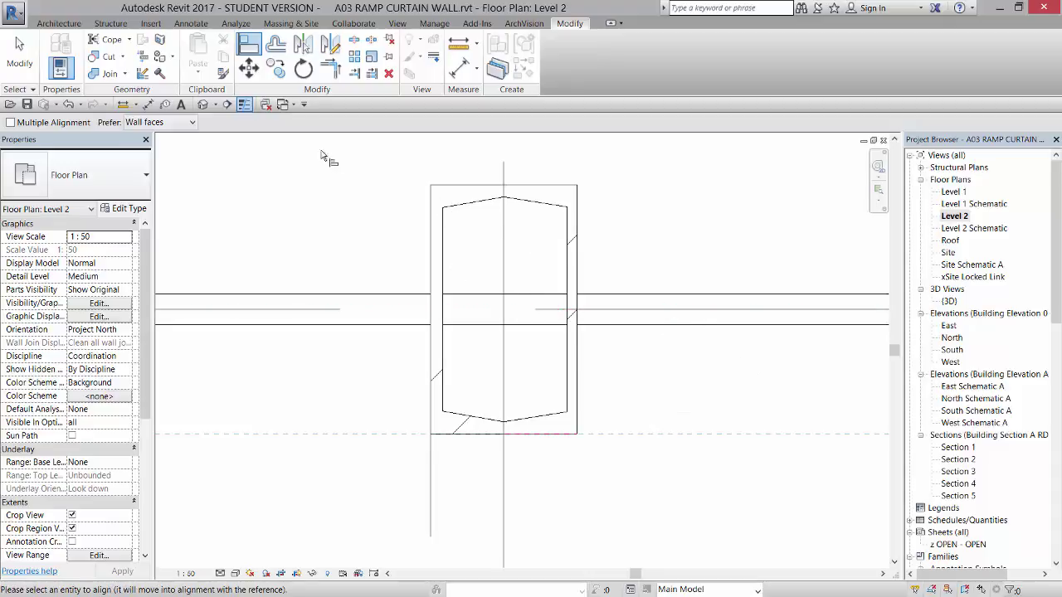
Step: Move the curtain wall down from the column's centre so it runs along the column's bottom face
left_click(249, 68)
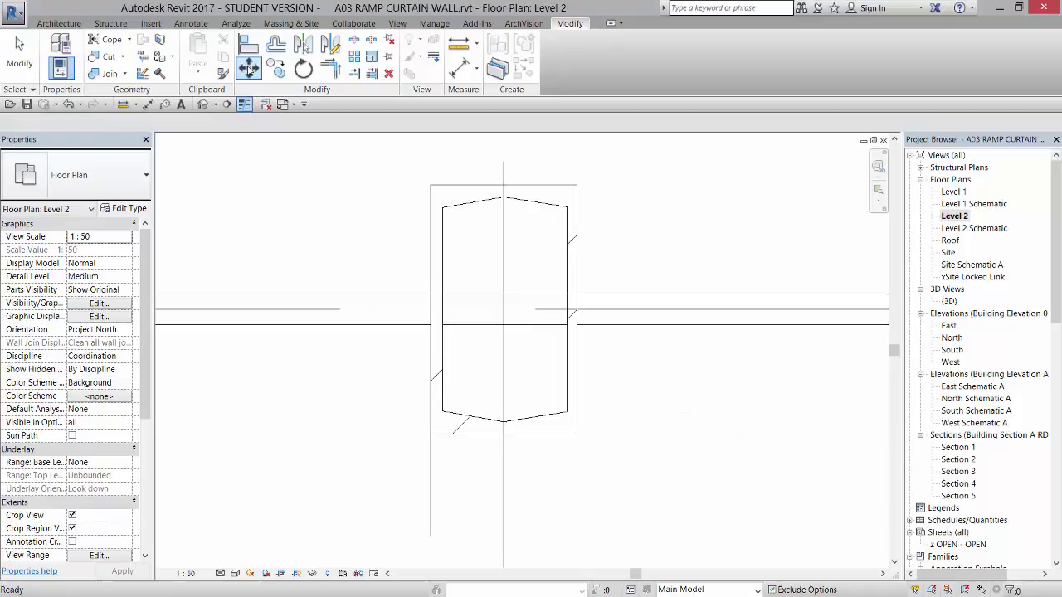
right_click(332, 314)
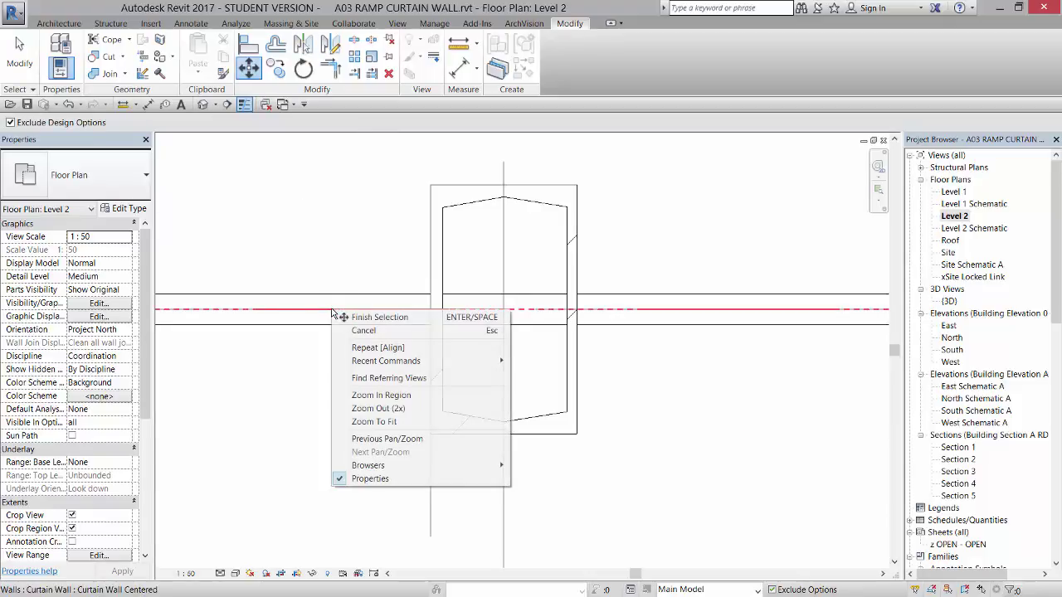
left_click(366, 318)
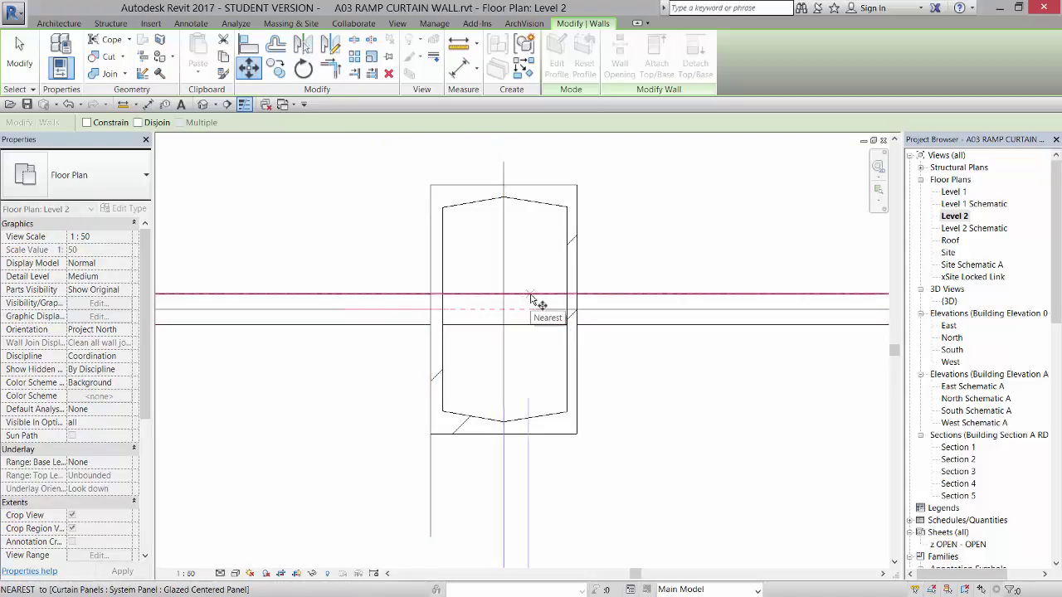
left_click(531, 295)
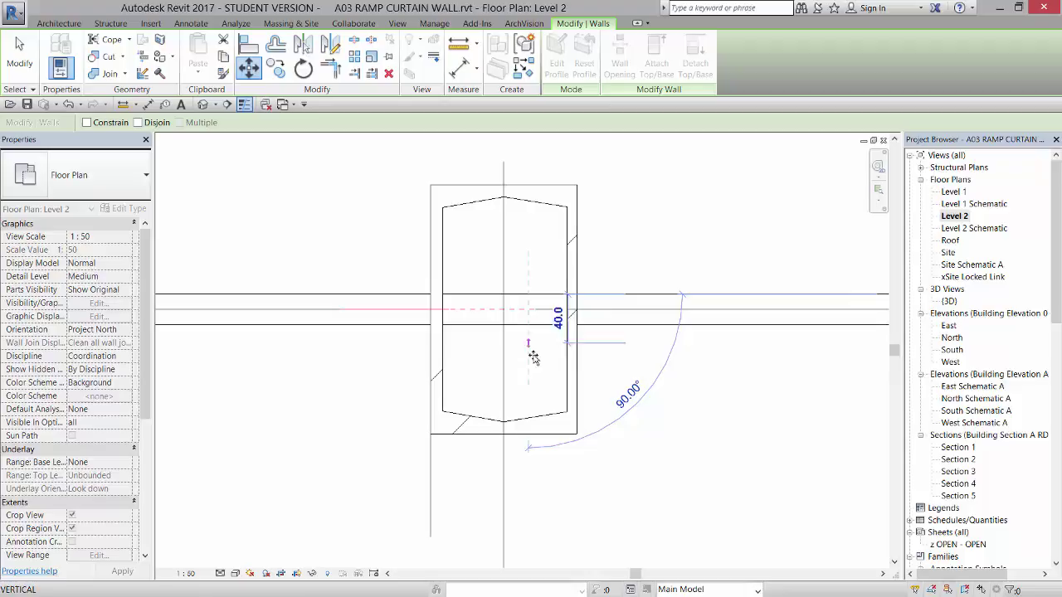
left_click(533, 432)
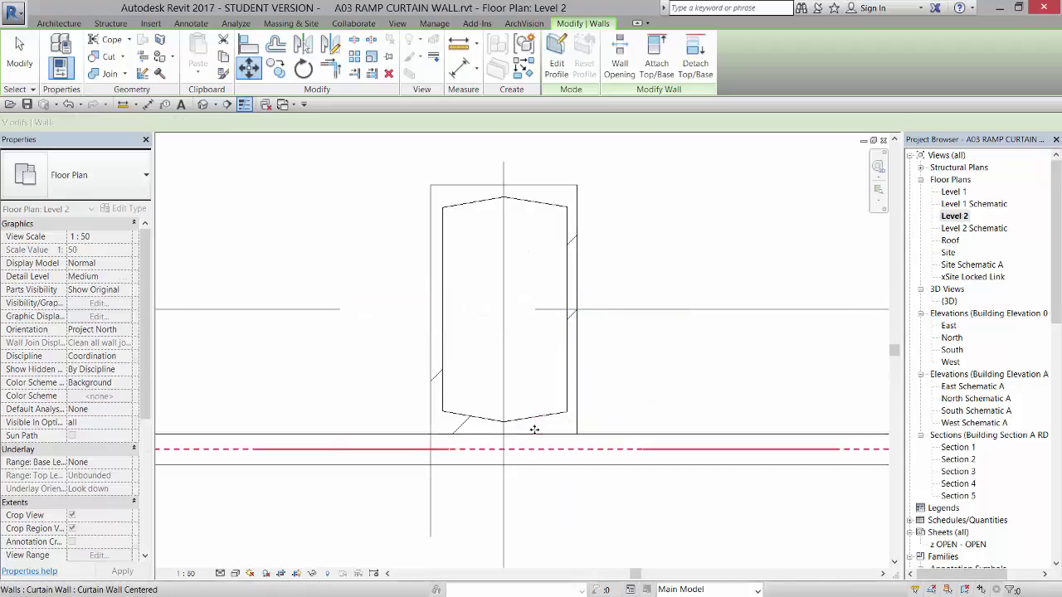
left_click(652, 349)
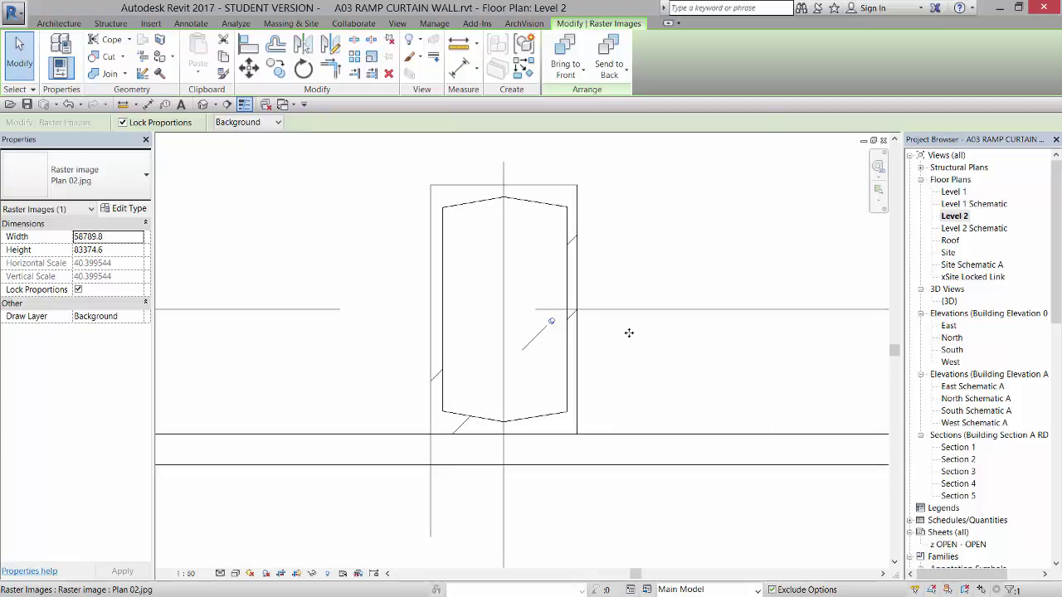
scroll(630, 332, "down", 8)
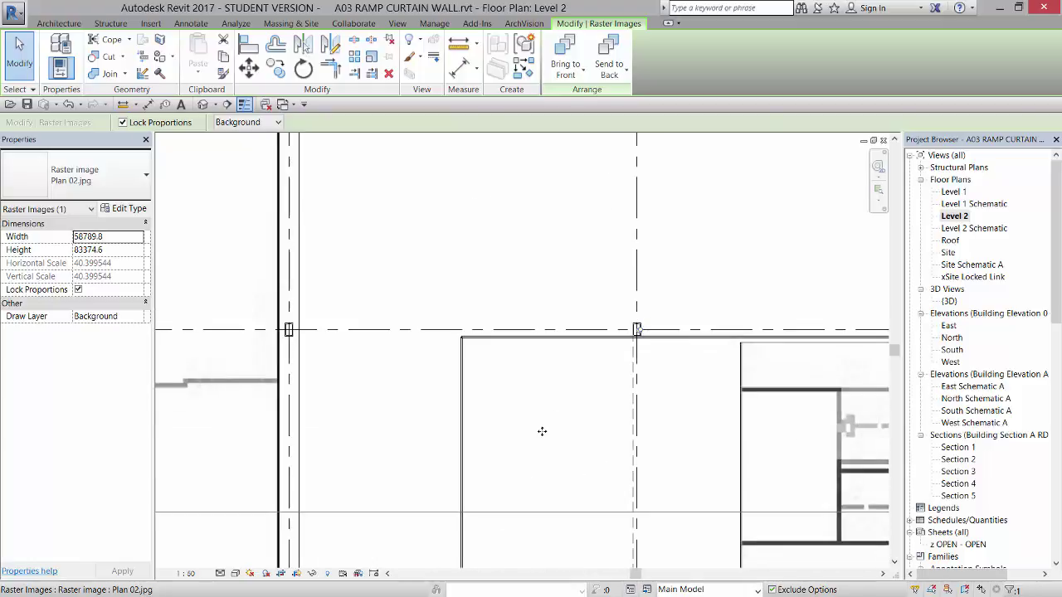
left_click(473, 417)
middle_click_drag(474, 417, 455, 384)
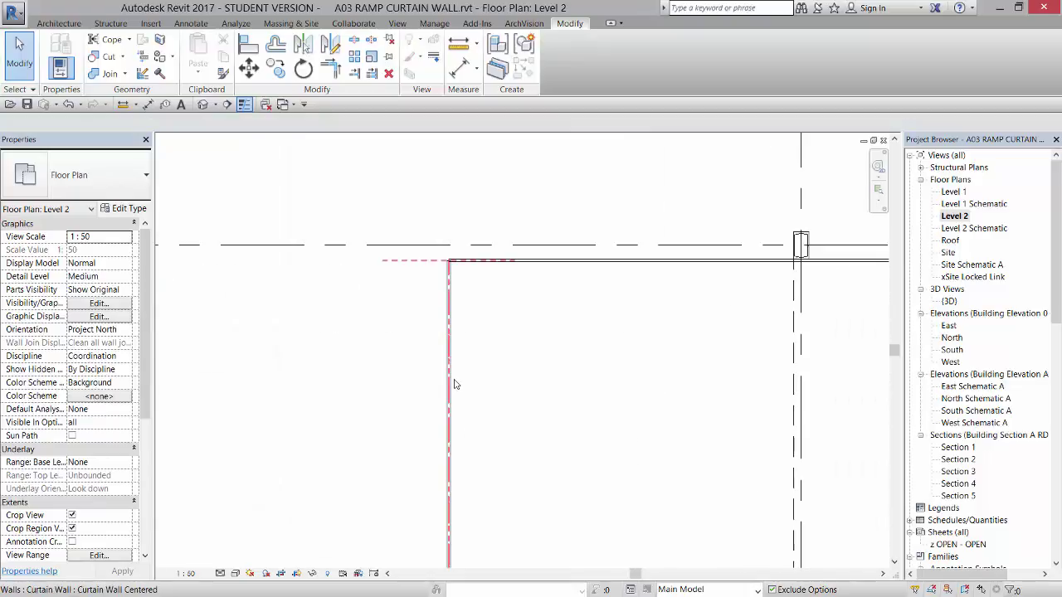
left_click(452, 383)
scroll(575, 345, "down", 4)
scroll(574, 346, "down", 2)
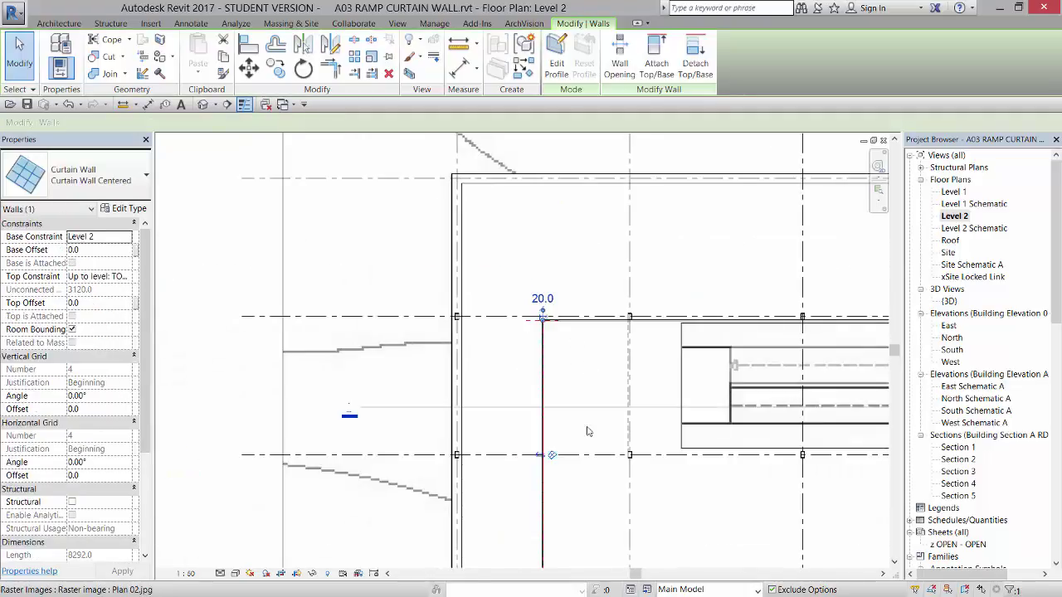
middle_click_drag(588, 493, 553, 397)
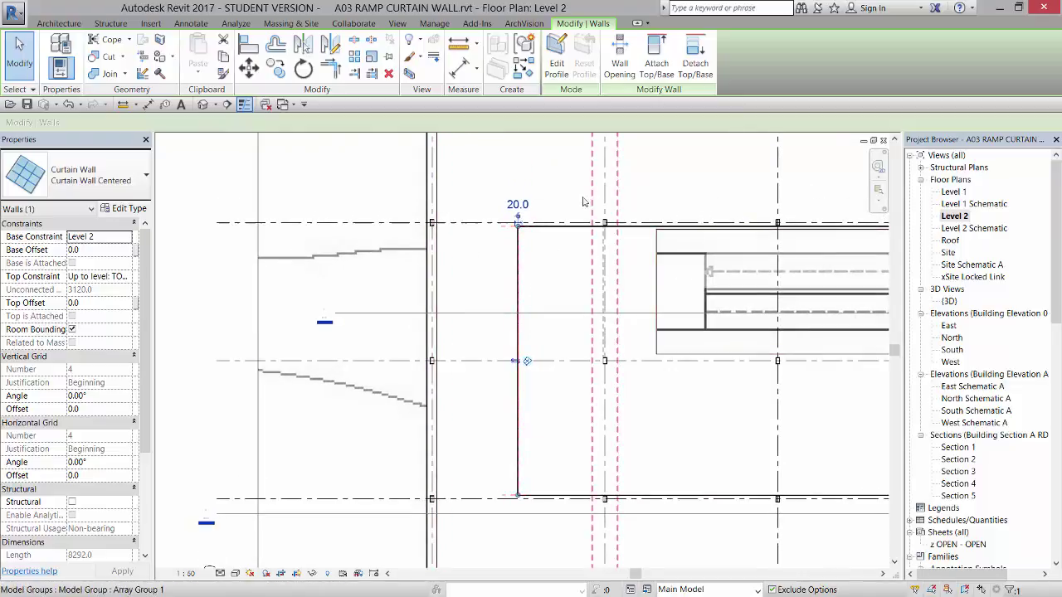
scroll(538, 200, "up", 2)
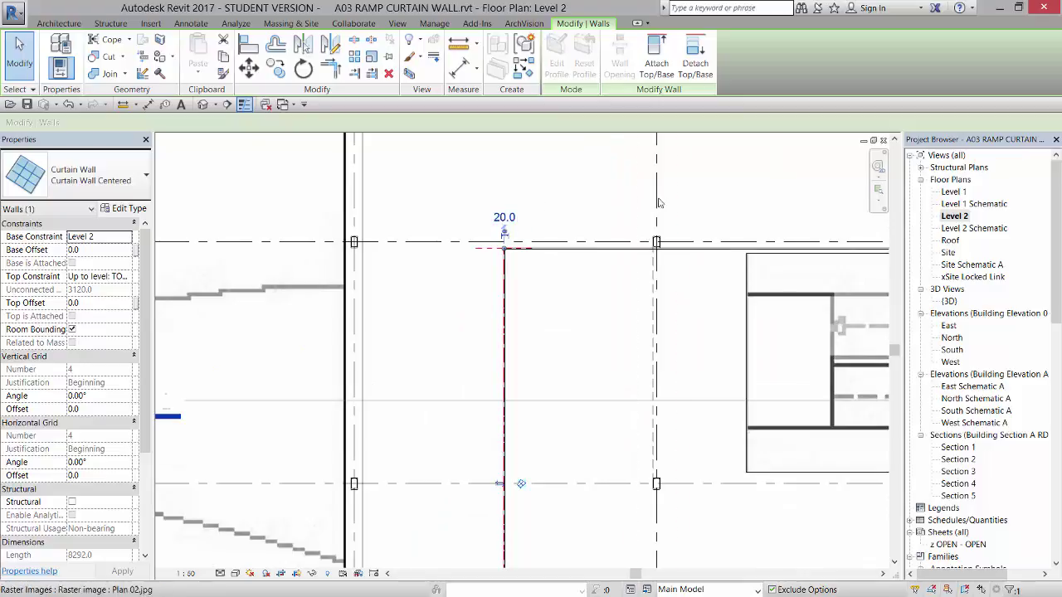
left_click(540, 188)
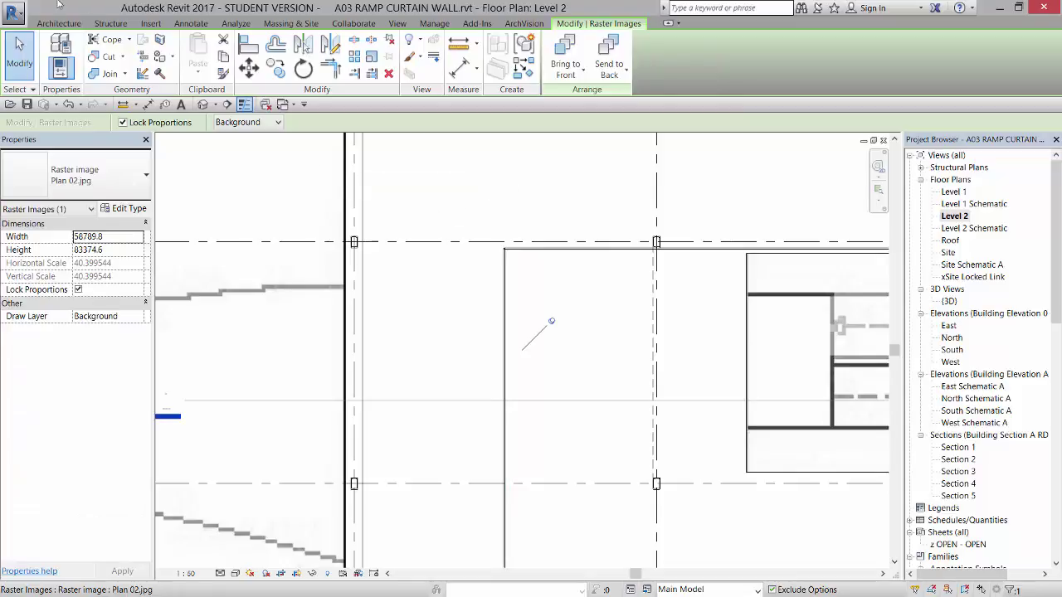
Step: Try an aligned dimension from the outside wall through the curtain wall to grid B, then undo it
left_click(190, 24)
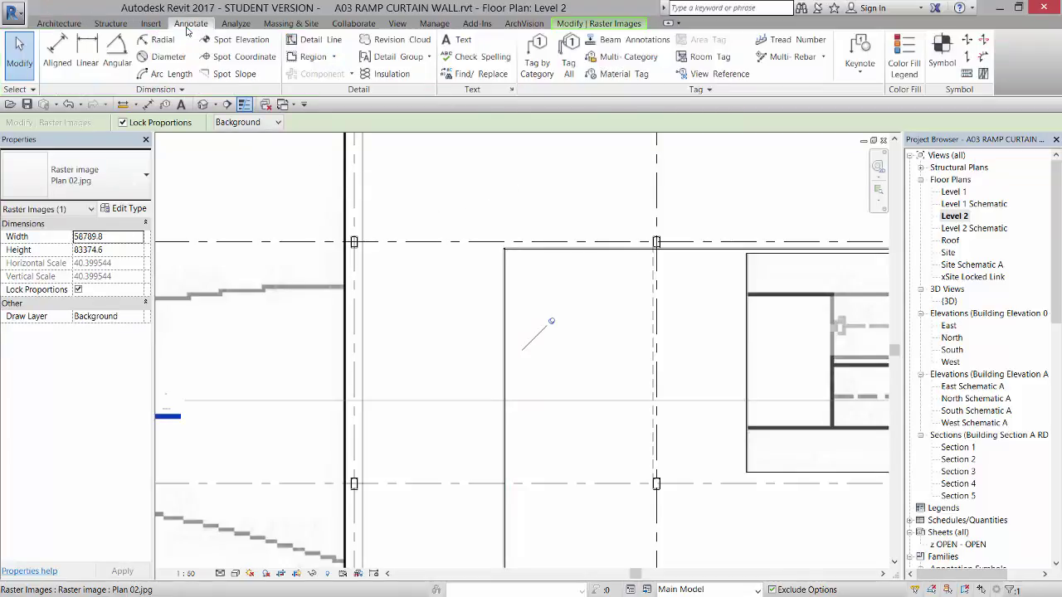
left_click(58, 56)
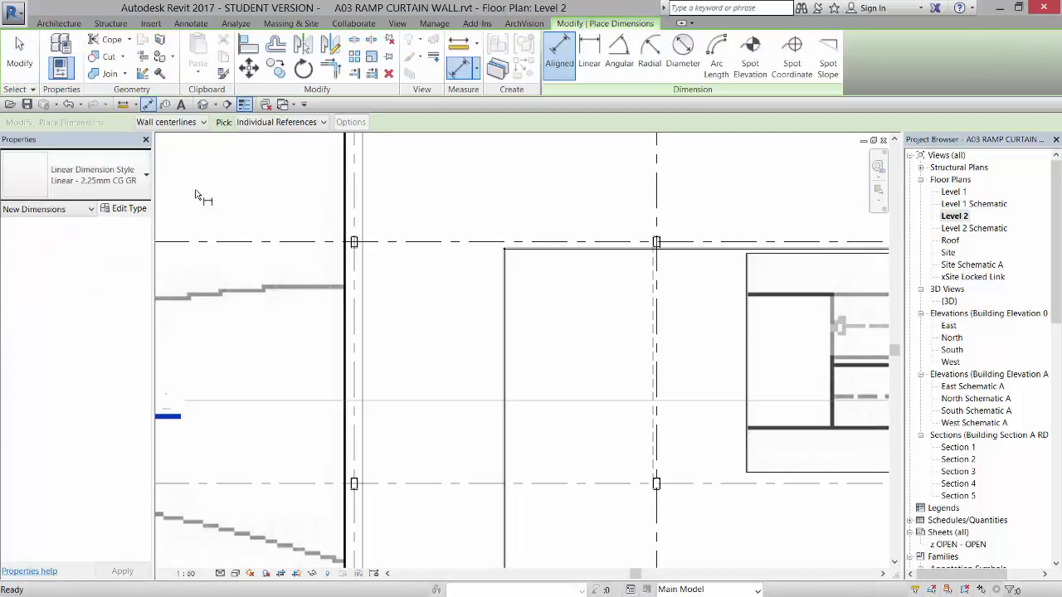
left_click(354, 213)
scroll(531, 260, "up", 5)
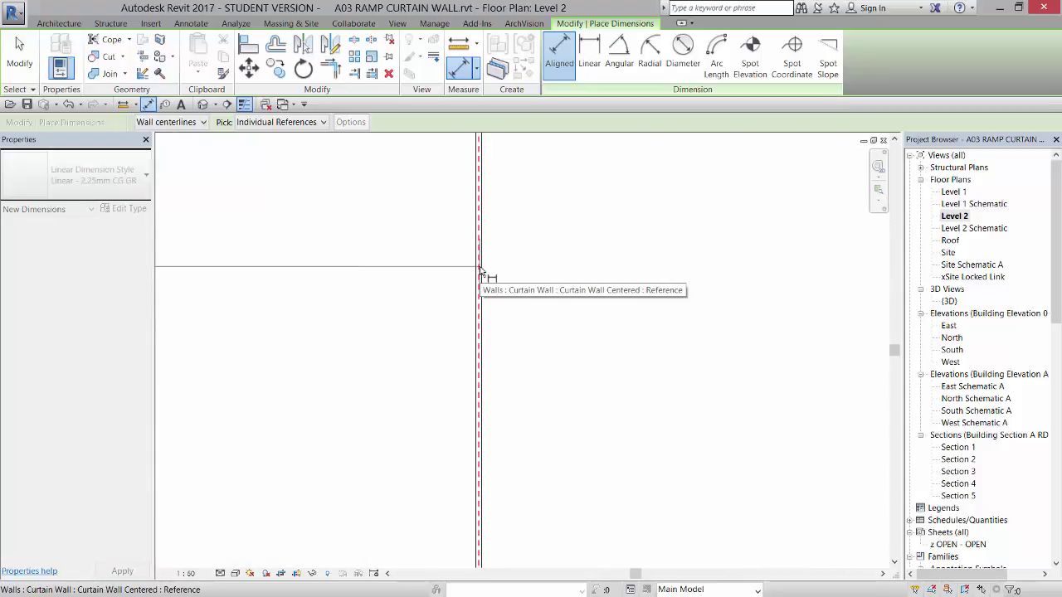
left_click(479, 270)
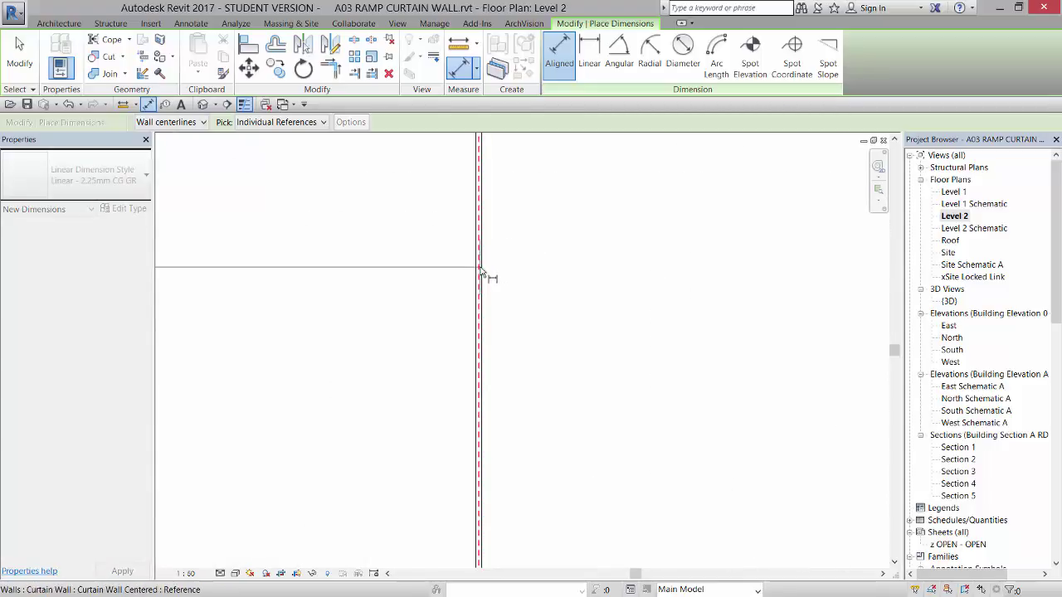
scroll(465, 266, "down", 4)
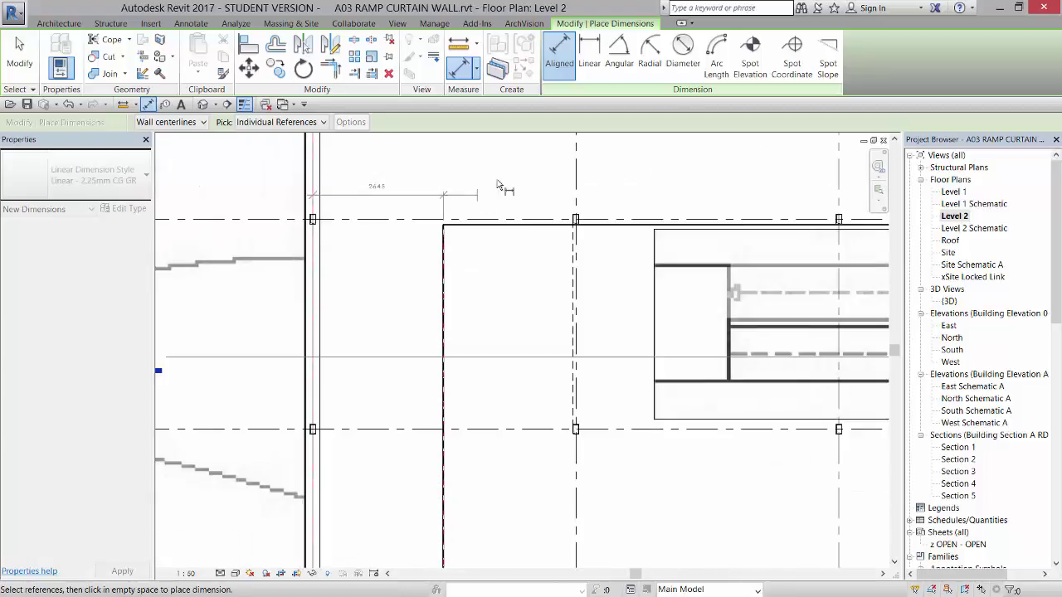
left_click(576, 184)
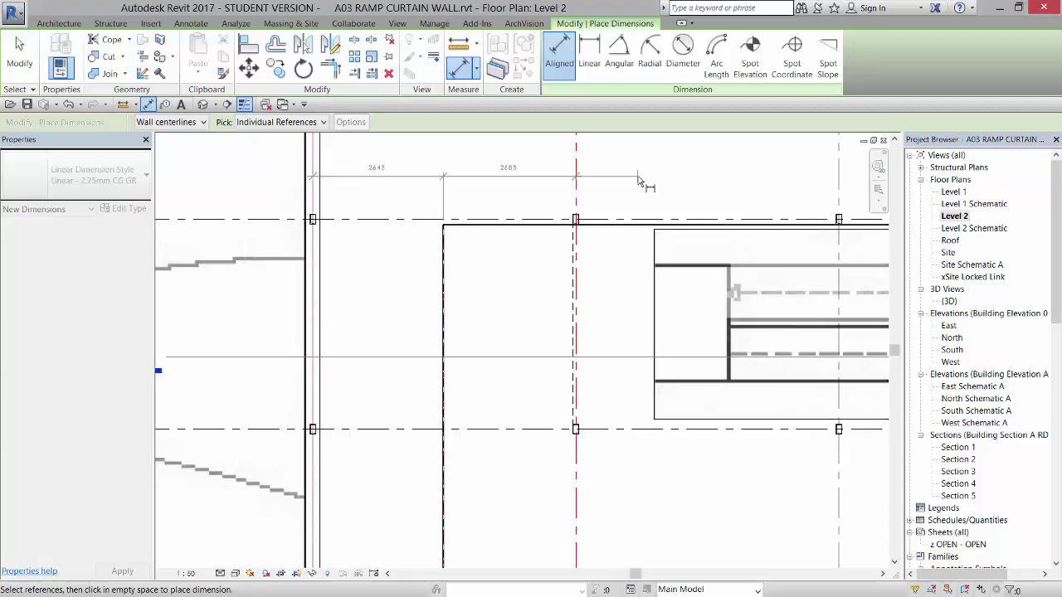
left_click(639, 178)
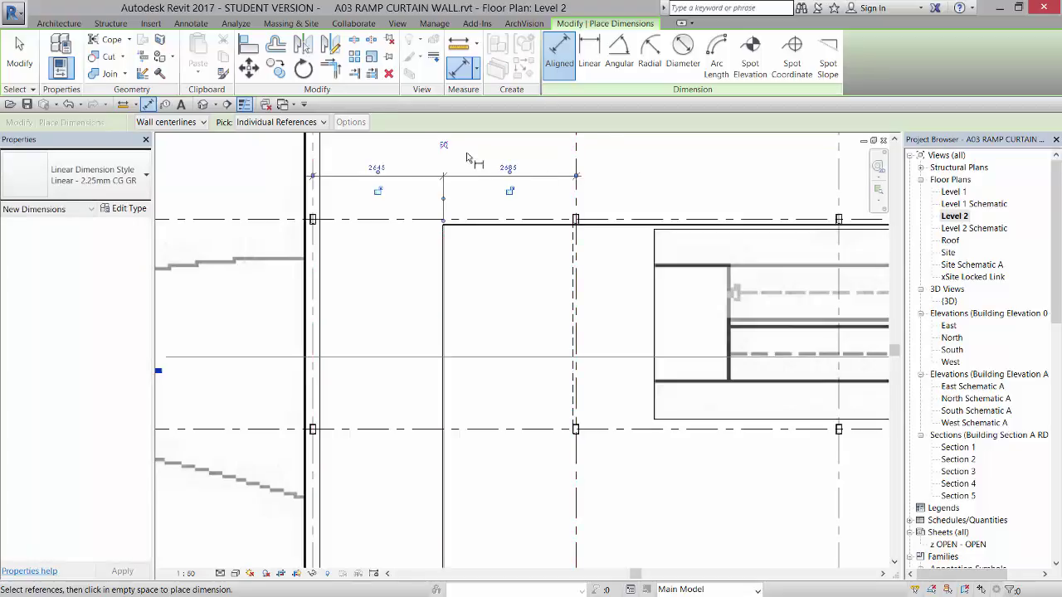
left_click(443, 147)
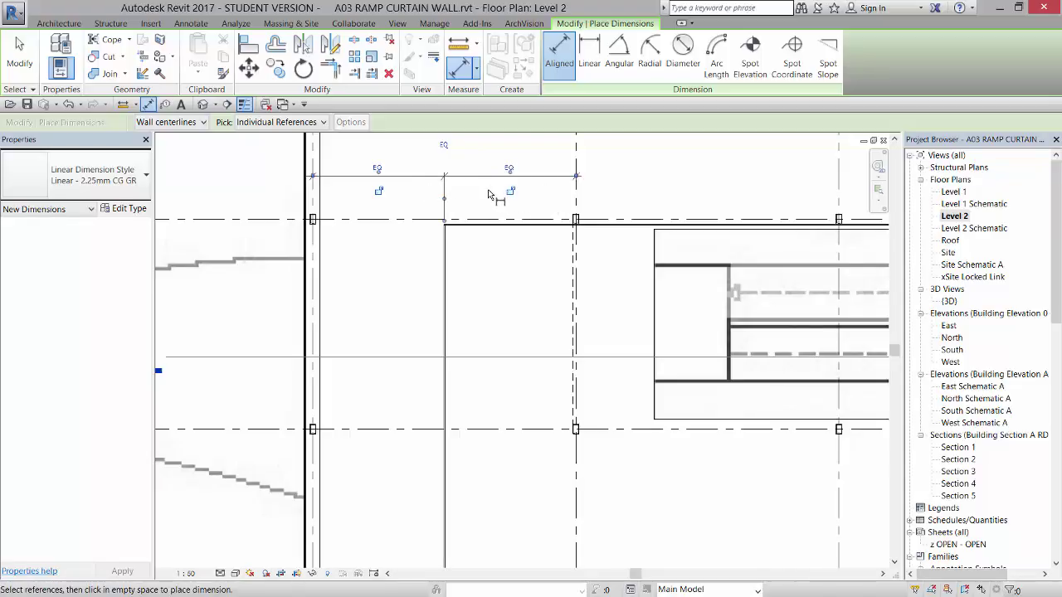
key("ctrl+z")
key("Escape")
Step: Redimension the curtain wall to grid B and apply EQ to centre the curtain wall
scroll(488, 195, "up", 1)
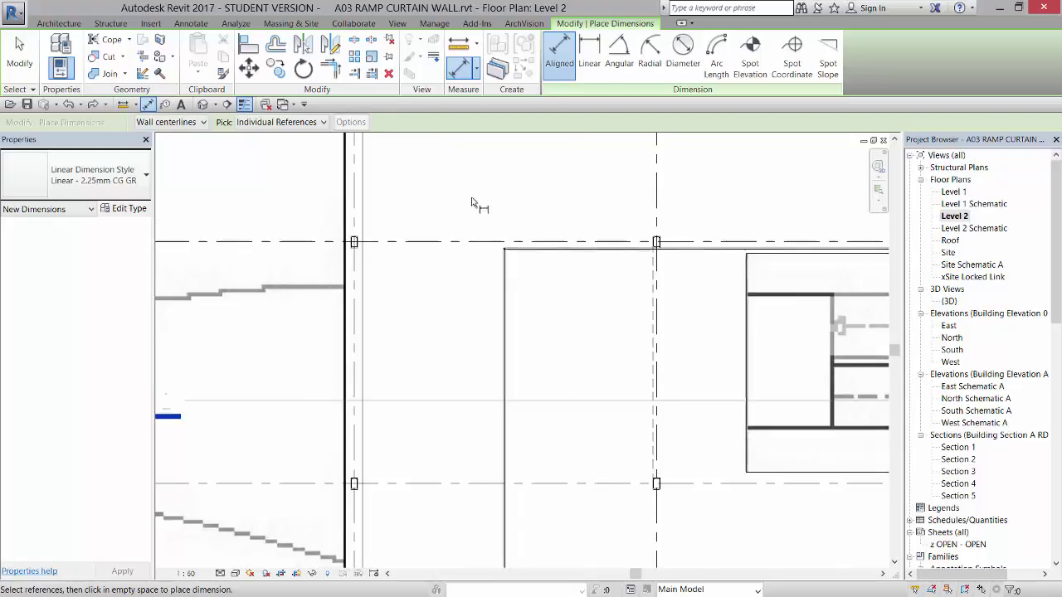
left_click(20, 52)
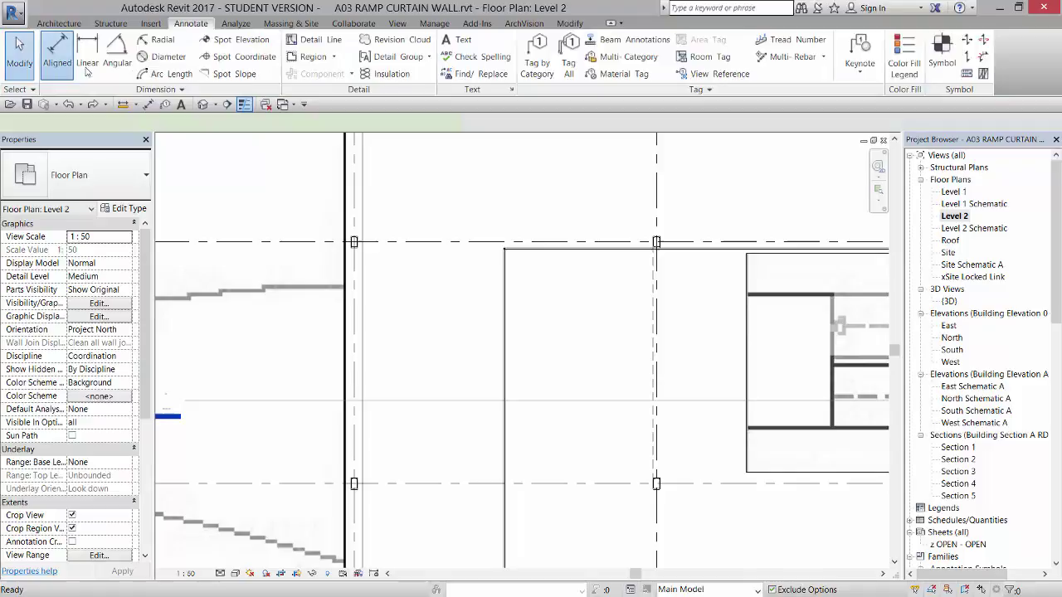
left_click(57, 51)
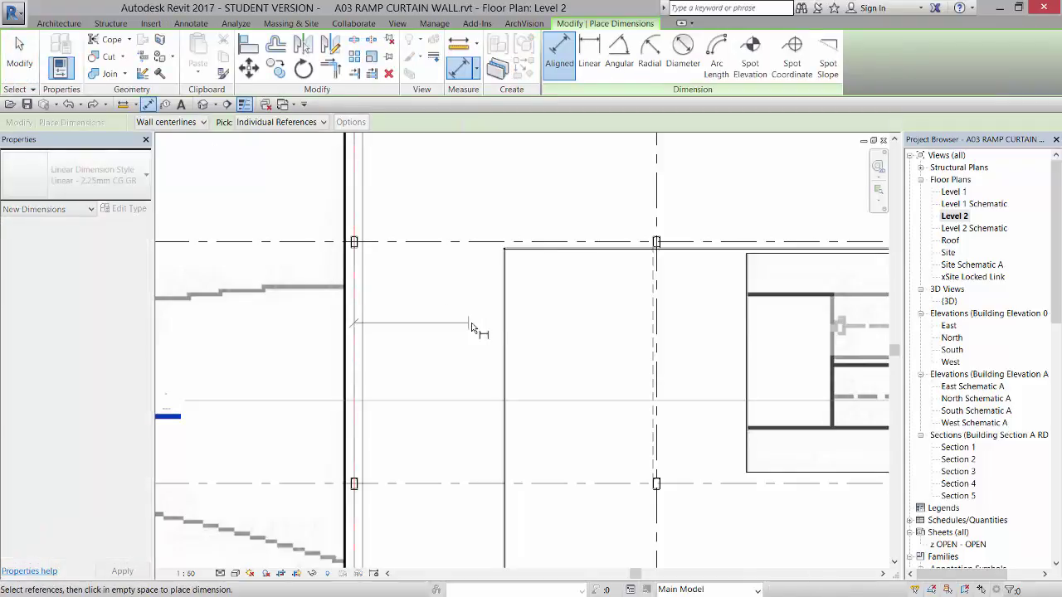
scroll(505, 300, "up", 4)
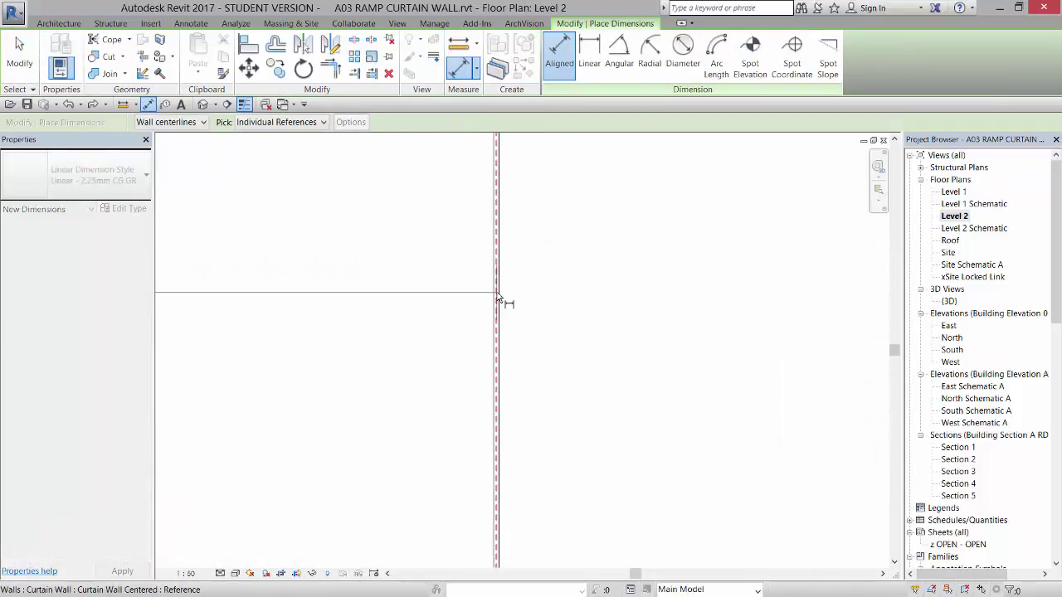
left_click(498, 298)
scroll(428, 268, "down", 4)
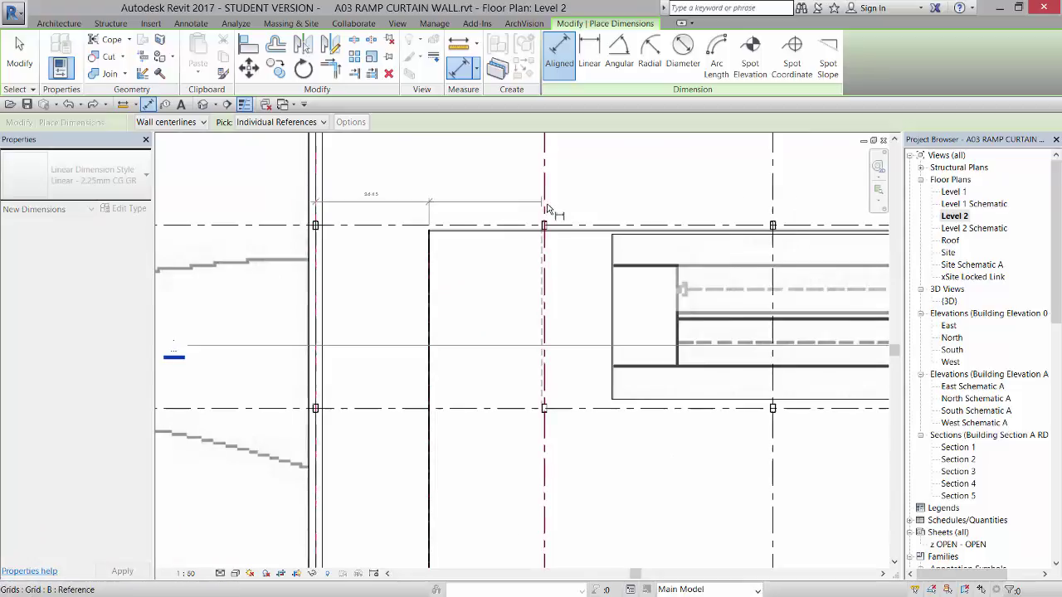
left_click(545, 209)
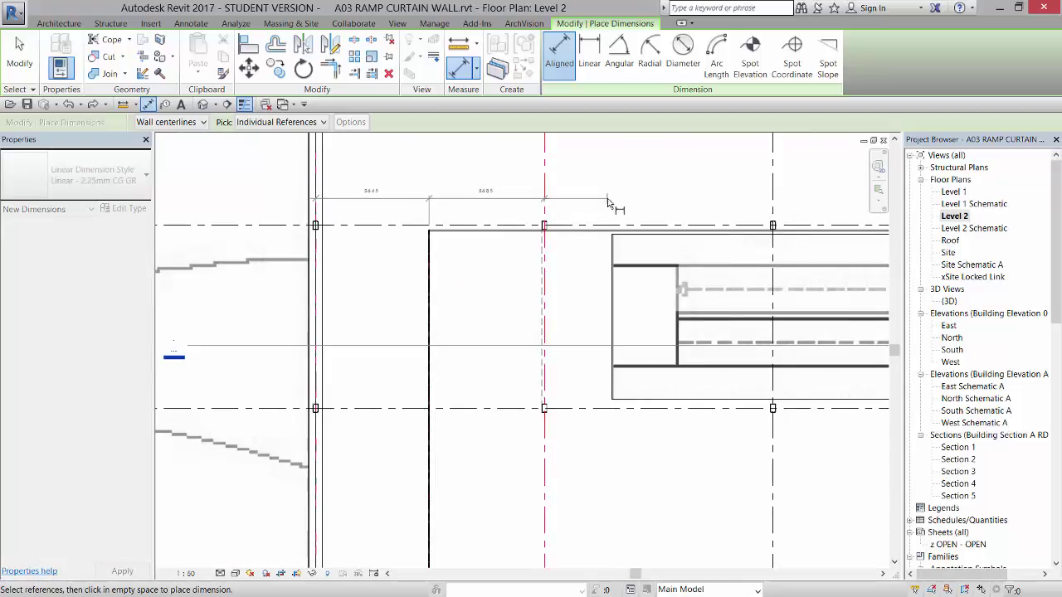
left_click(608, 202)
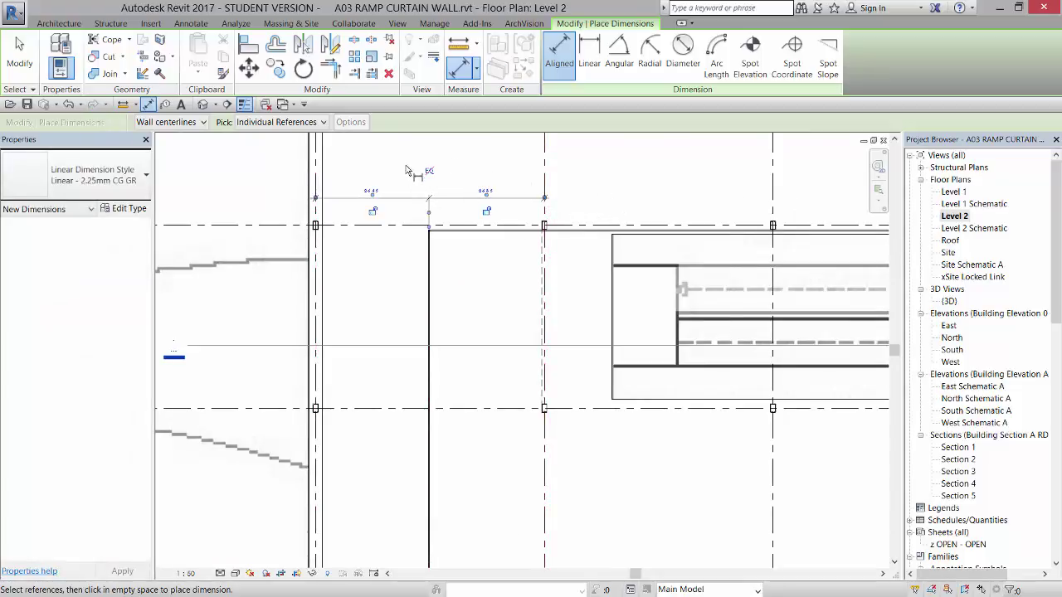
left_click(430, 171)
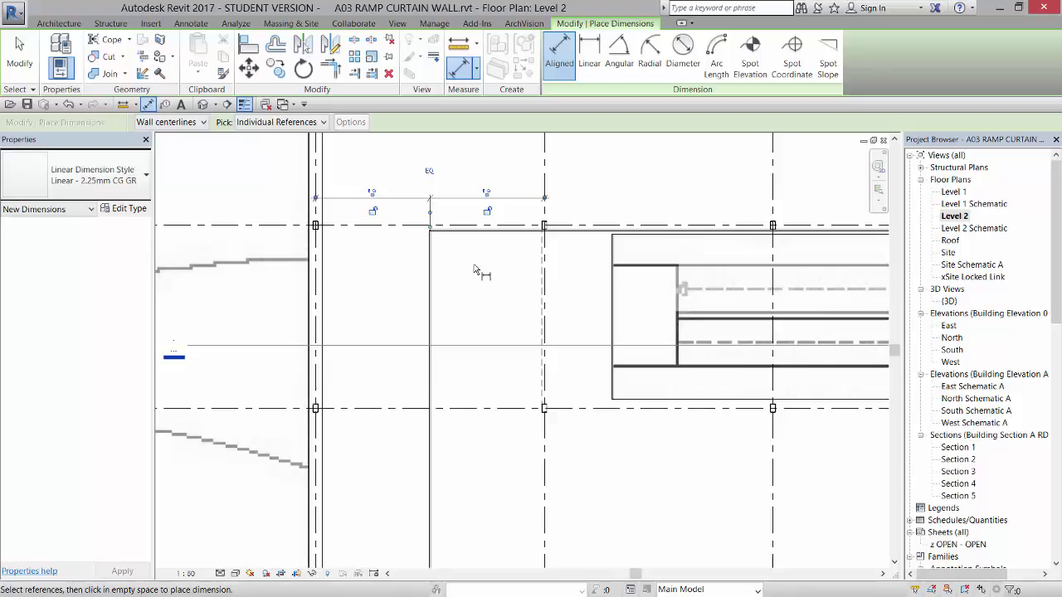
key("Escape")
key("Escape")
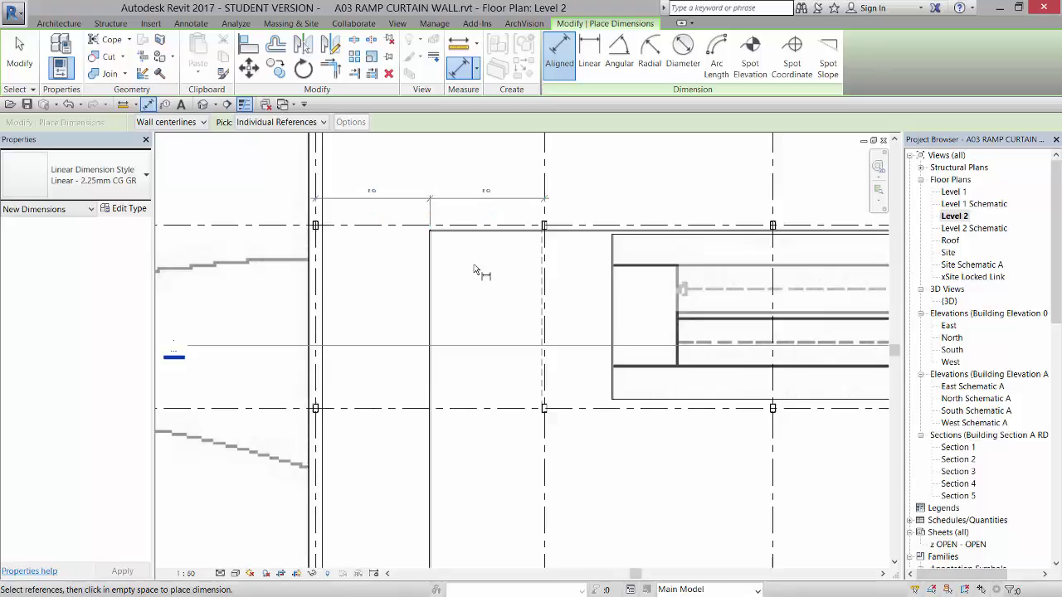
Step: Delete the EQ dimension and choose Unconstrain, keeping the curtain wall in its centred position
left_click(453, 207)
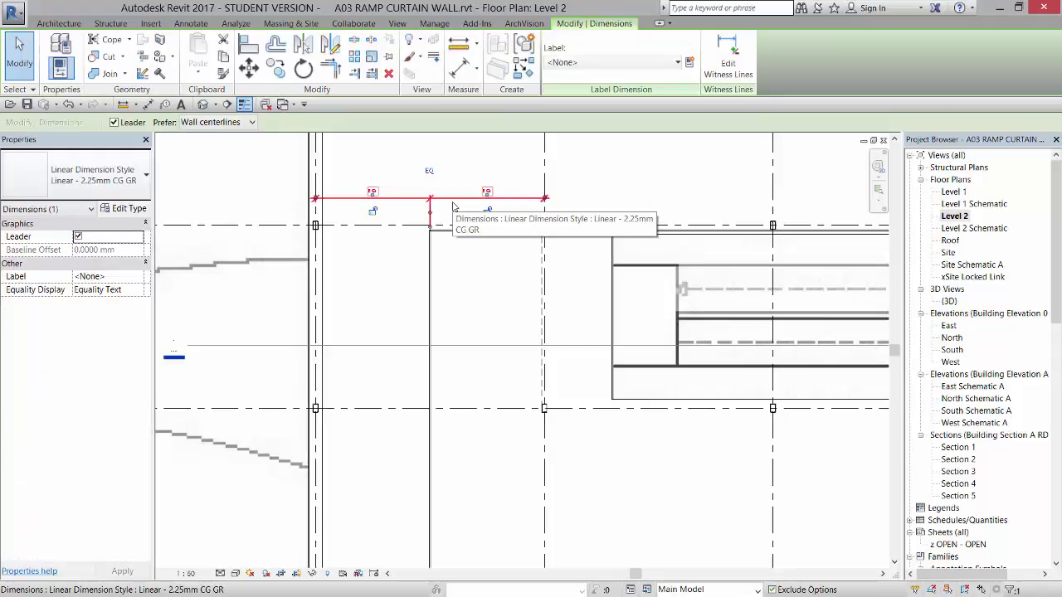
key("Delete")
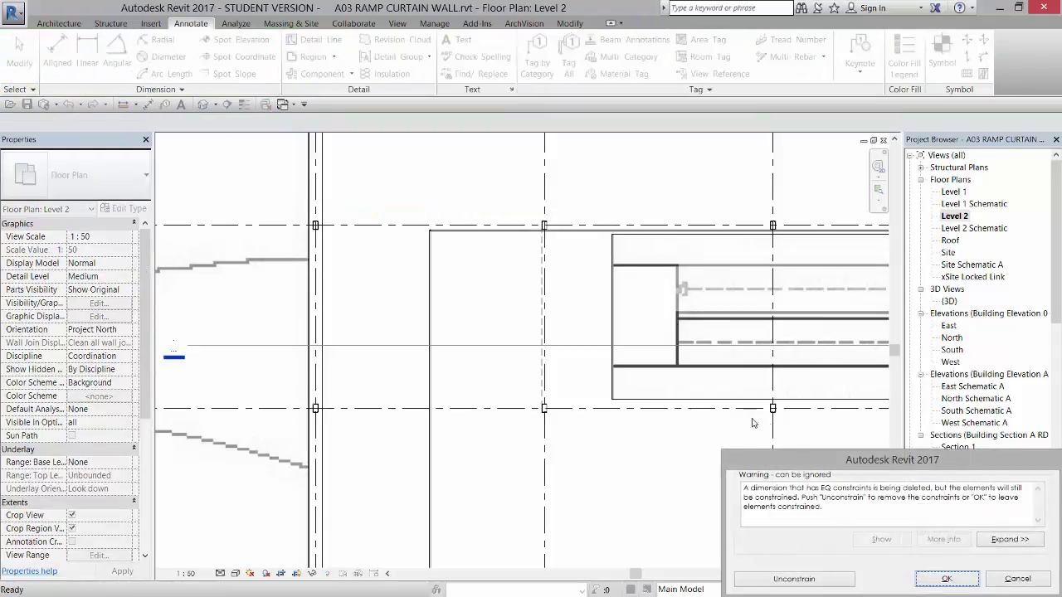
left_click_drag(793, 459, 619, 260)
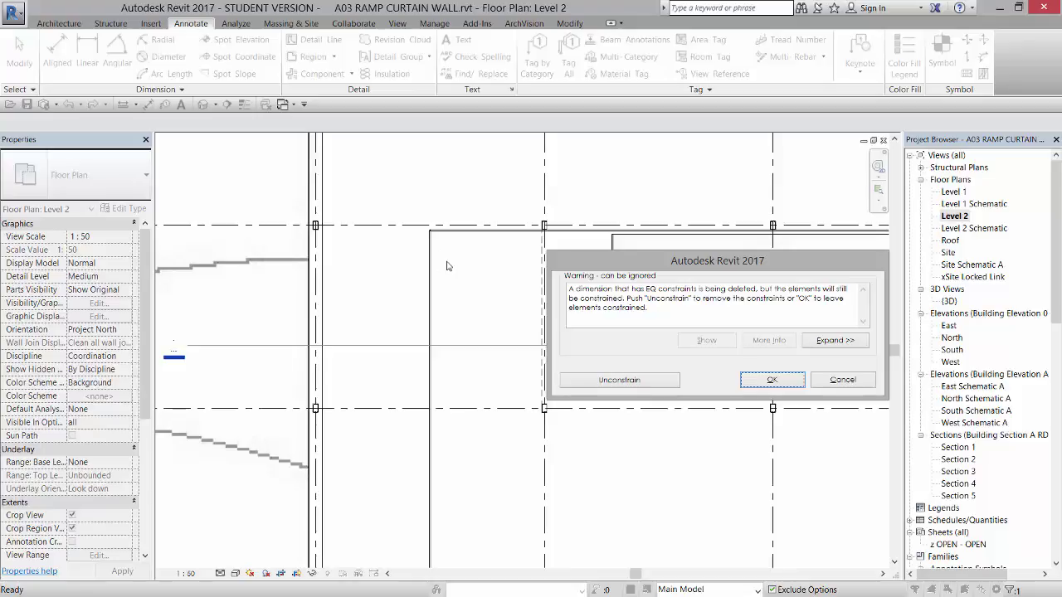
left_click(619, 380)
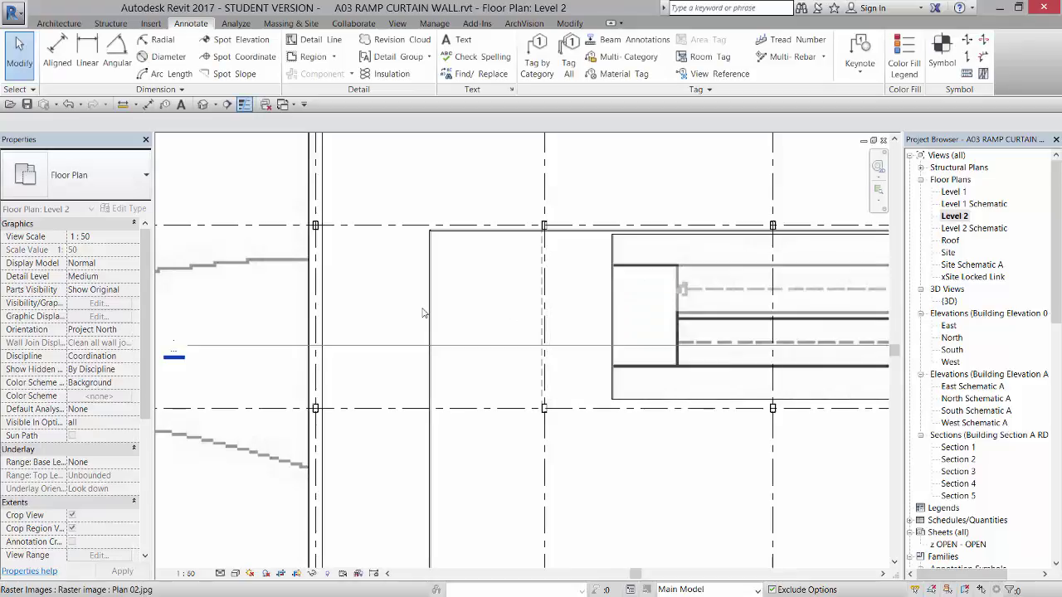
Step: Dimension grid F, the curtain wall and grid G, and set the string to EQ
scroll(371, 285, "down", 2)
scroll(371, 285, "down", 2)
scroll(662, 332, "up", 4)
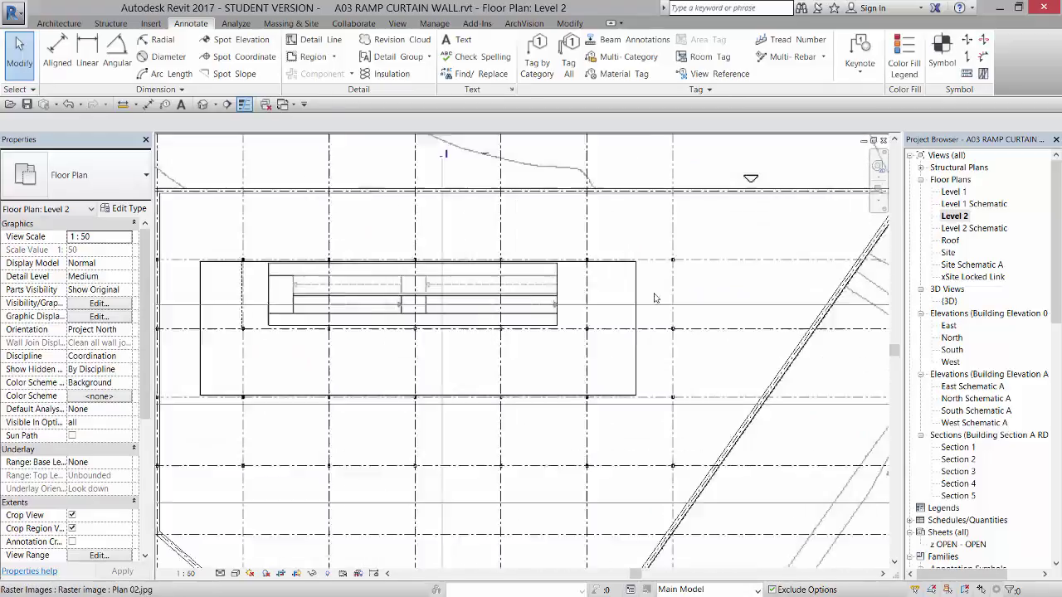
left_click(57, 52)
left_click(492, 202)
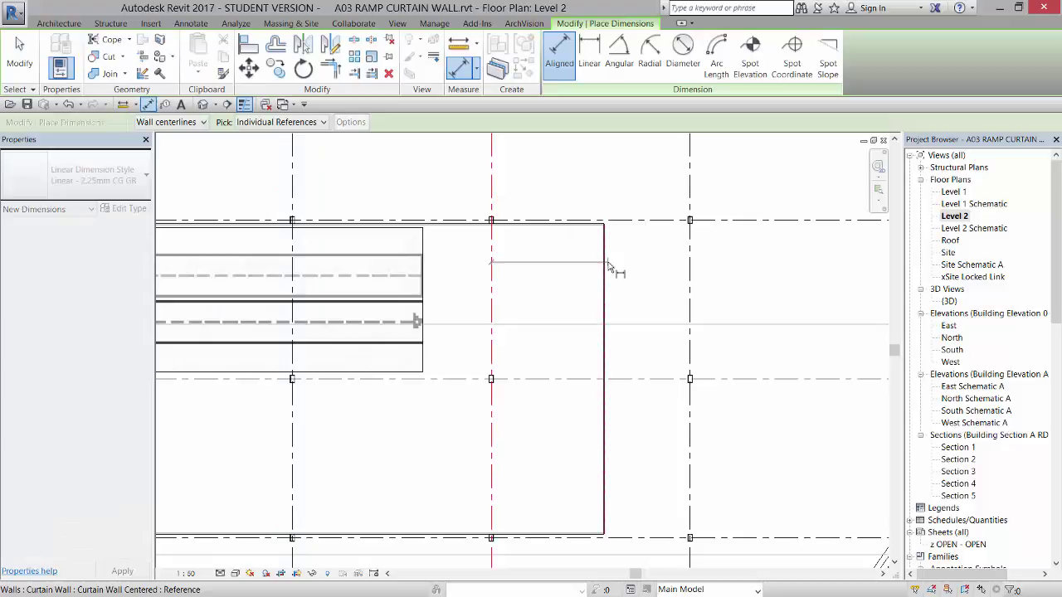
scroll(606, 269, "up", 3)
scroll(607, 269, "up", 2)
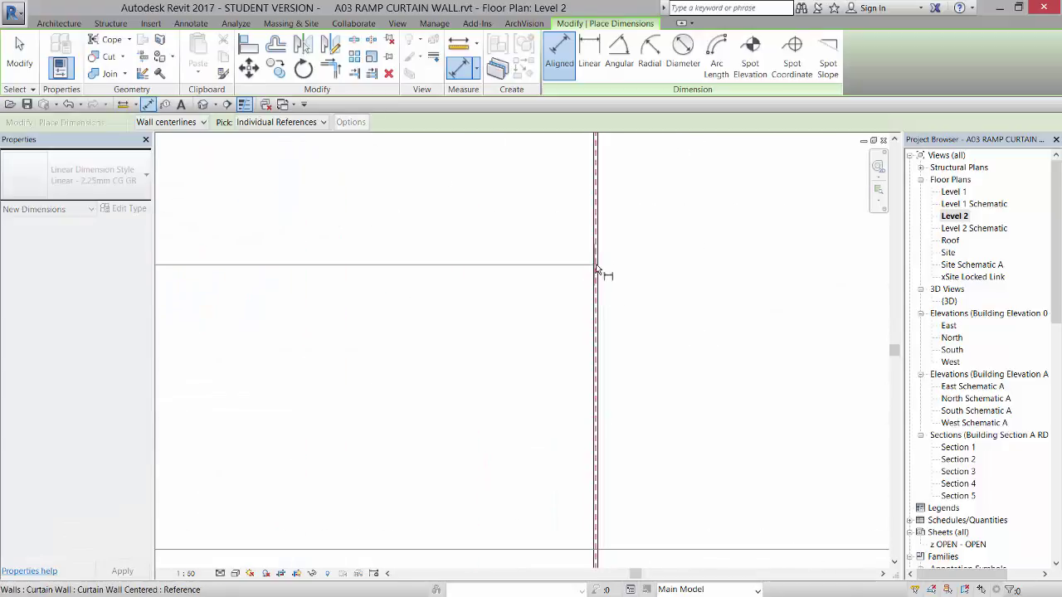
left_click(596, 267)
scroll(558, 268, "down", 3)
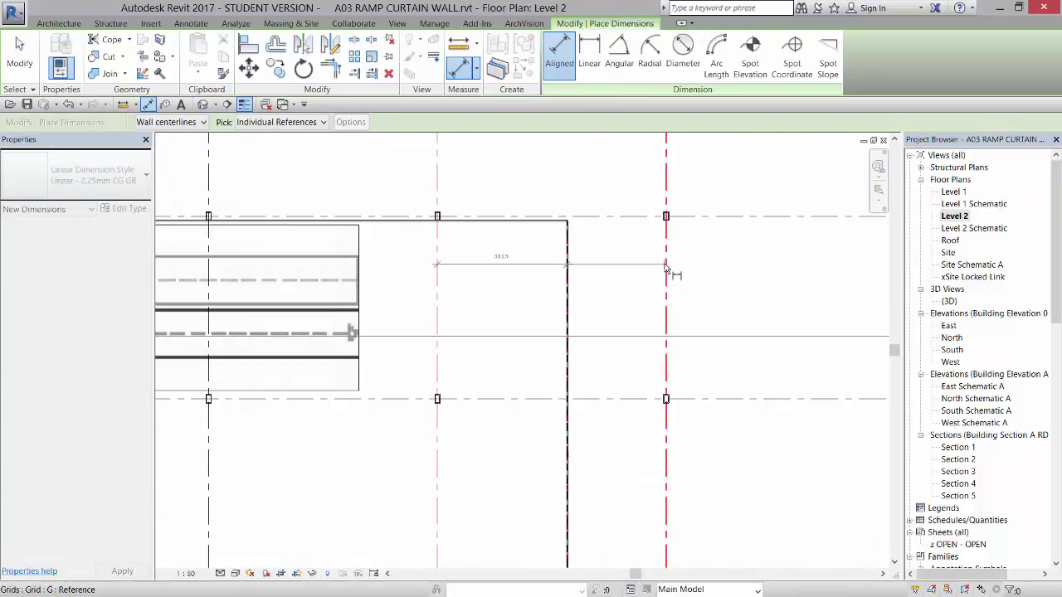
left_click(668, 264)
left_click(779, 262)
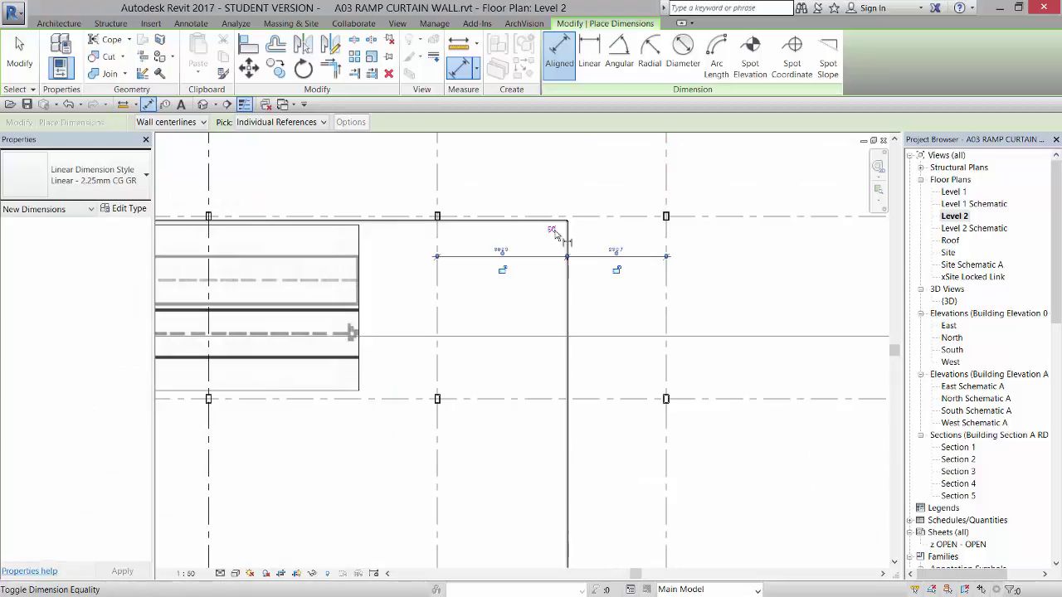
left_click(552, 231)
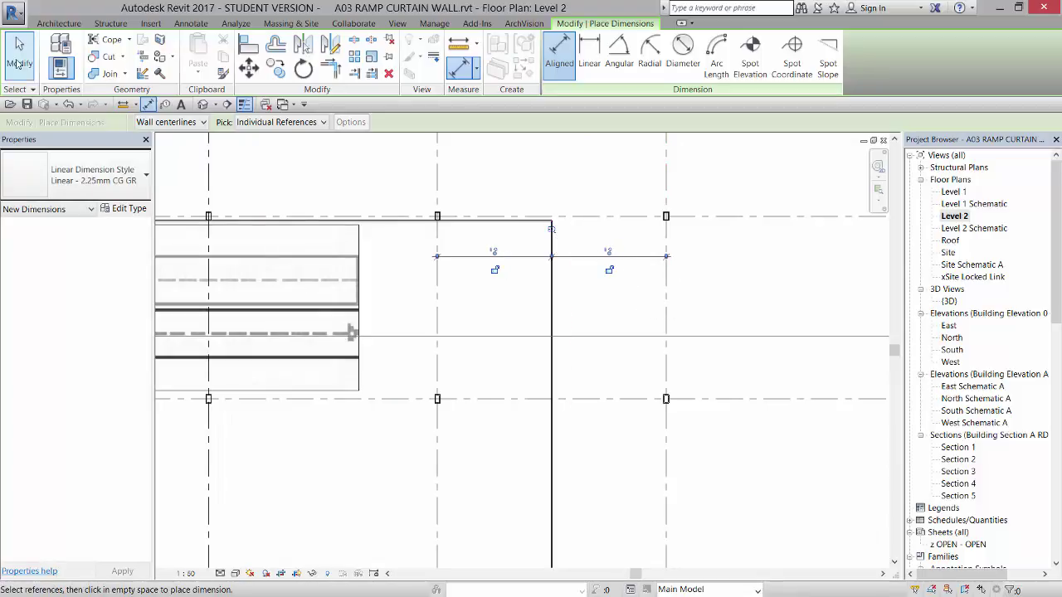
Step: Delete that EQ dimension and unconstrain it, leaving the curtain wall centred between F and G
left_click(18, 63)
left_click(479, 258)
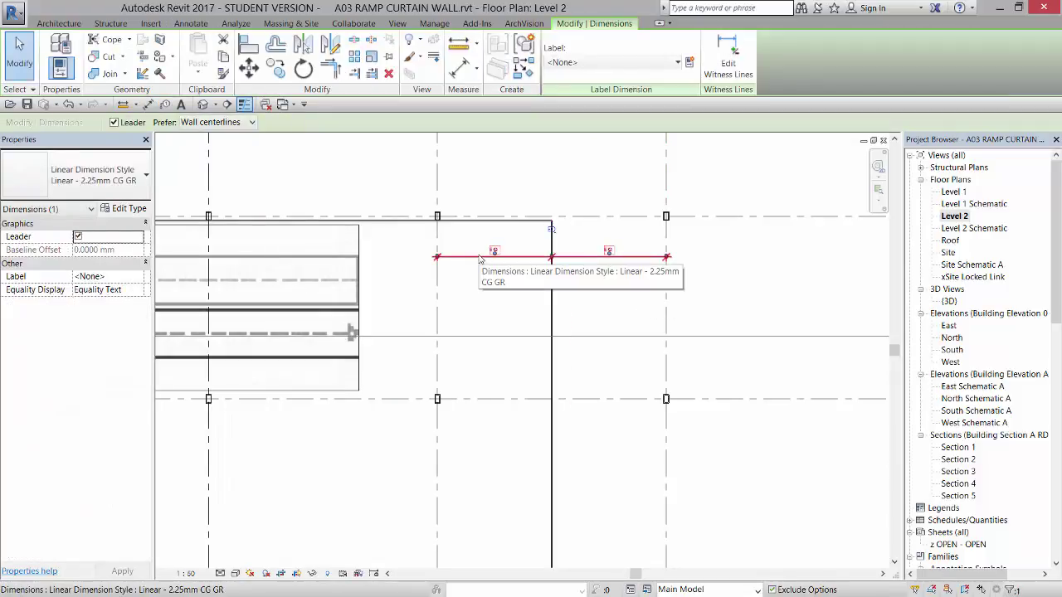
key("Delete")
left_click(585, 380)
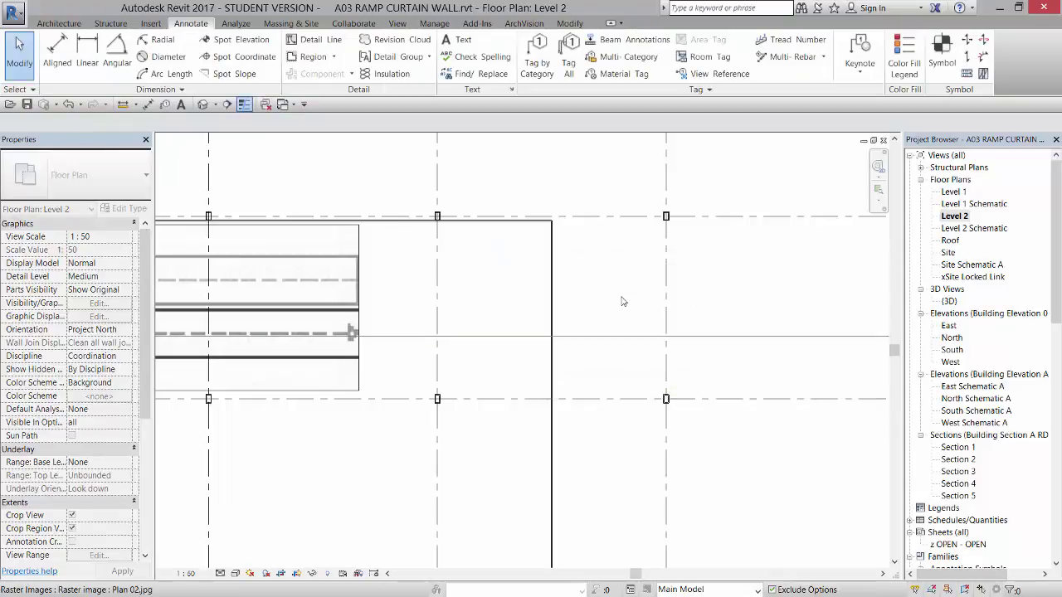
scroll(624, 301, "down", 2)
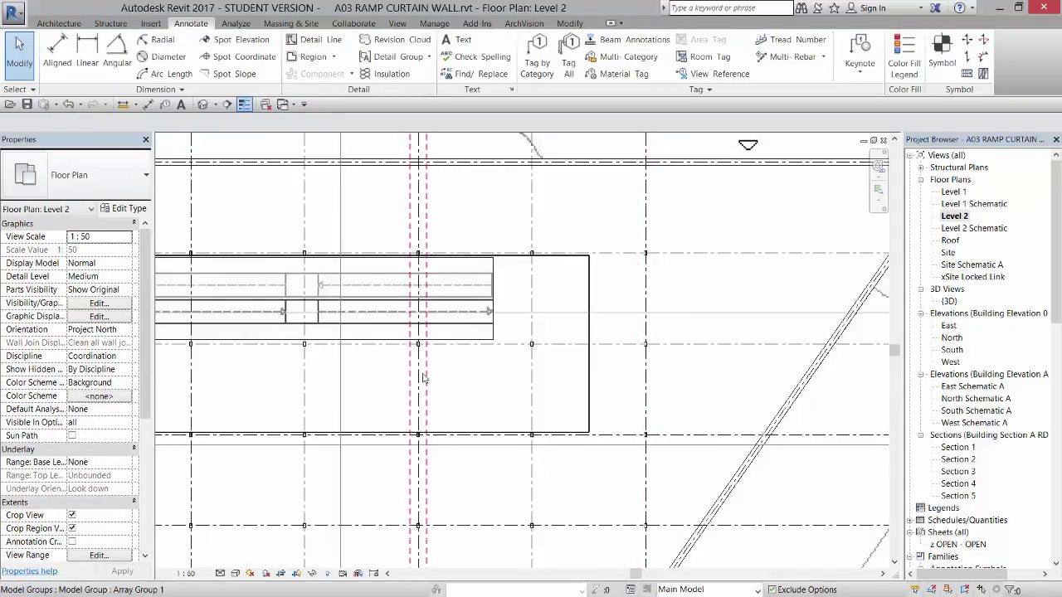
Step: Zoom into the overlapping curtain wall corner and start the Wall Joins tool
middle_click_drag(349, 336, 569, 324)
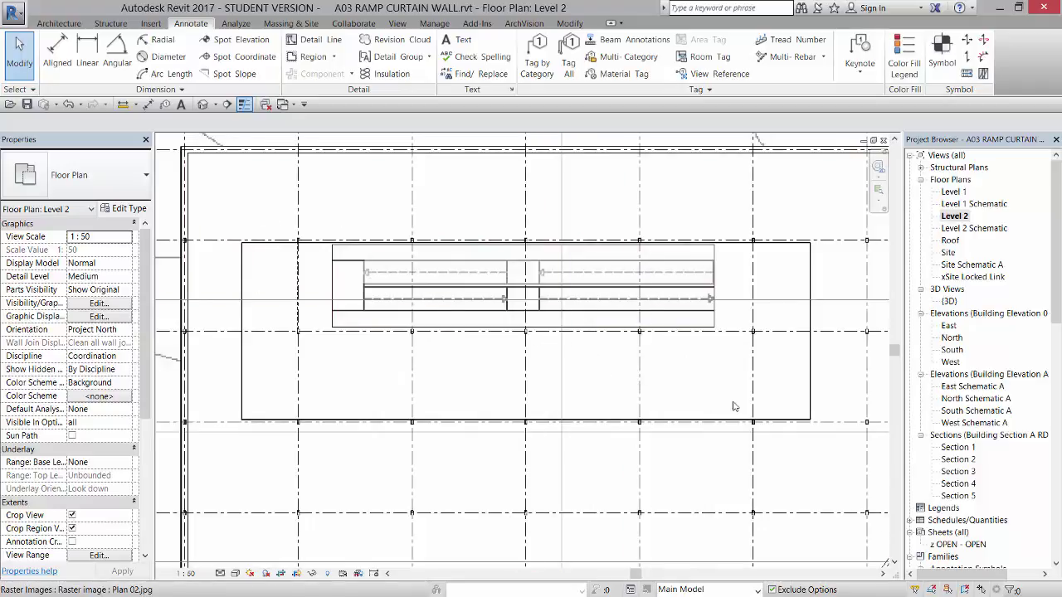
scroll(830, 429, "up", 3)
scroll(830, 429, "up", 6)
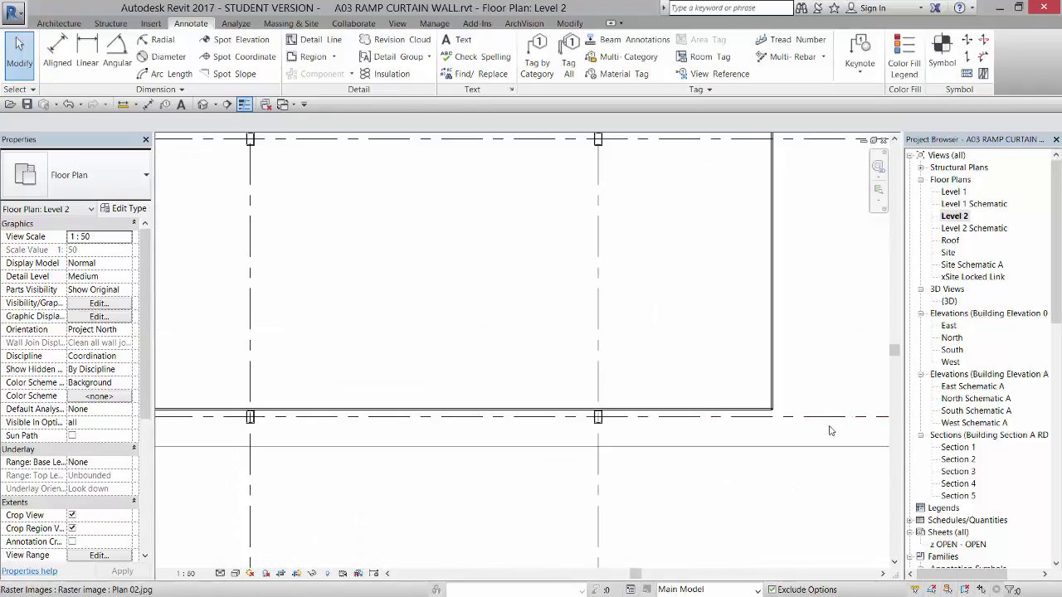
scroll(680, 393, "up", 5)
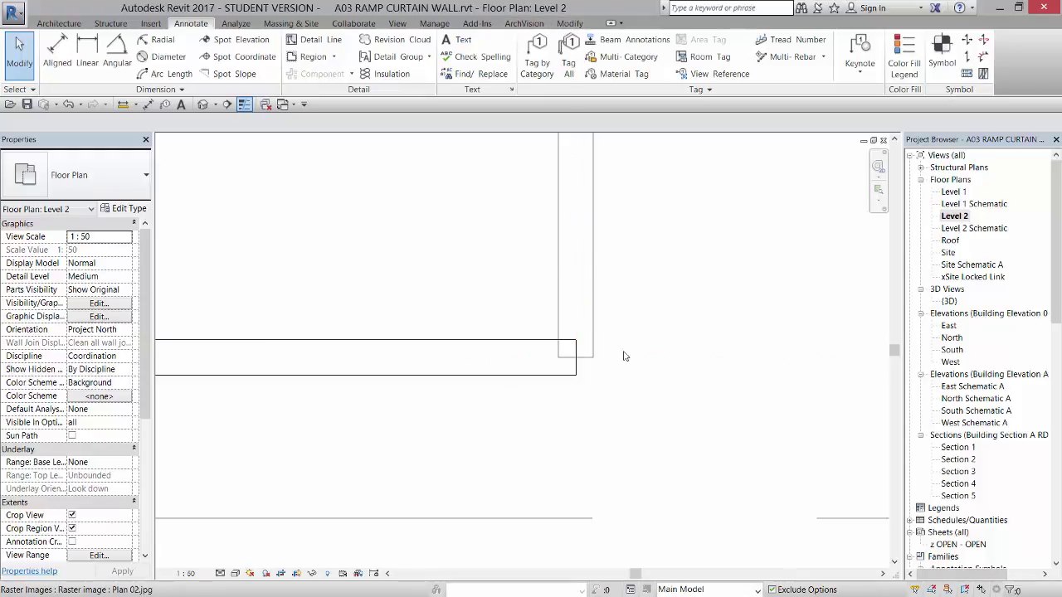
left_click(571, 24)
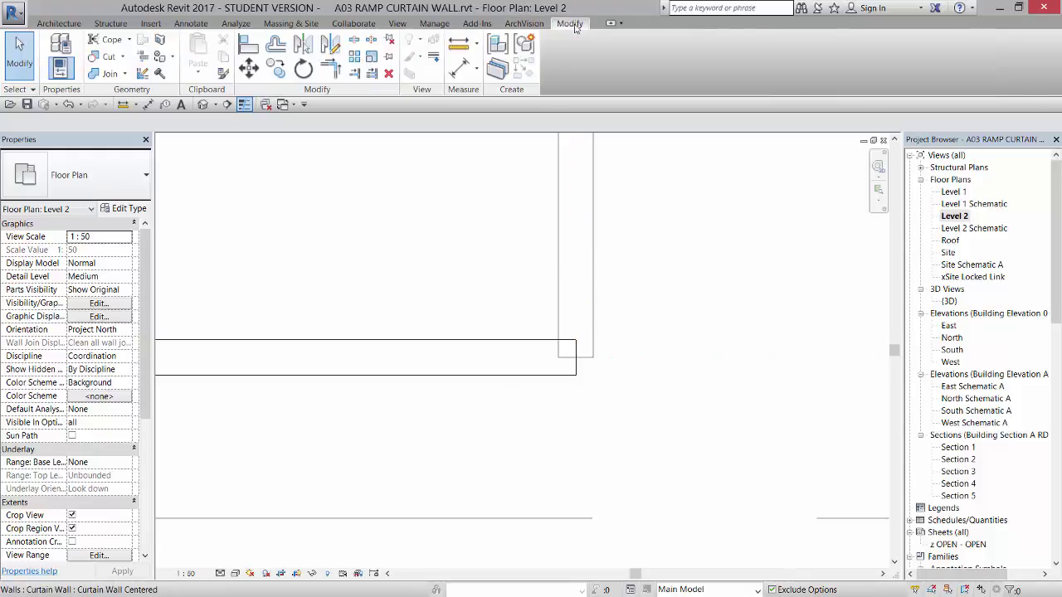
left_click(145, 75)
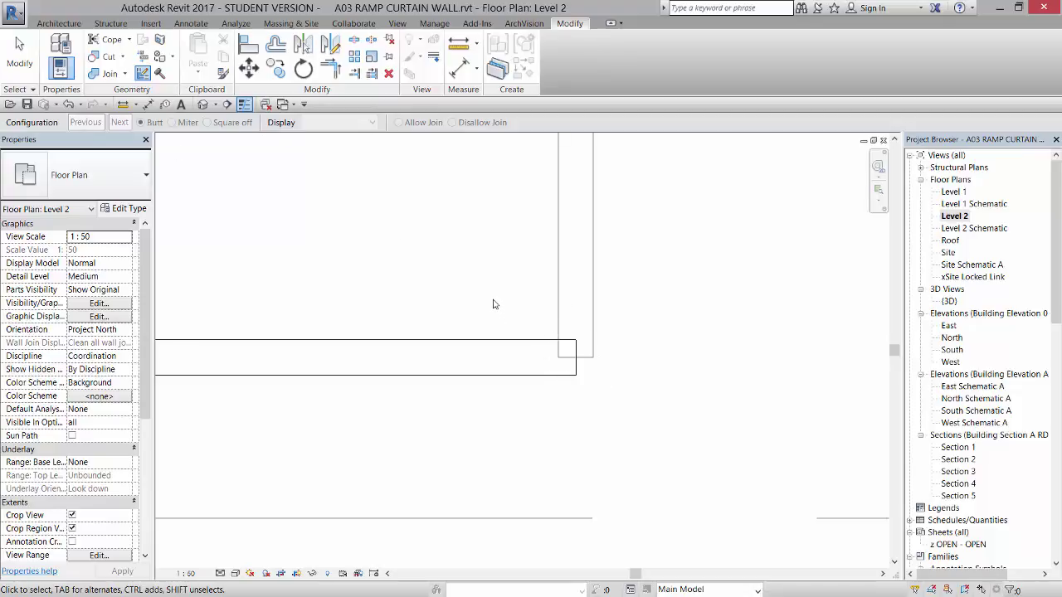
Step: Disallow the join at the vertical curtain wall's end where it meets the other curtain wall
key("Escape")
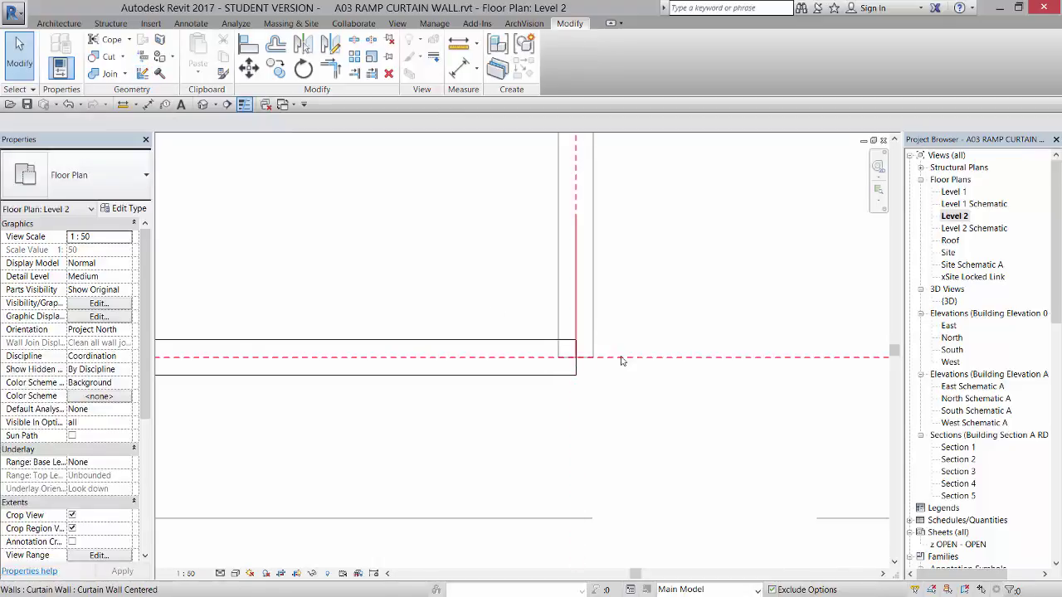
left_click(578, 270)
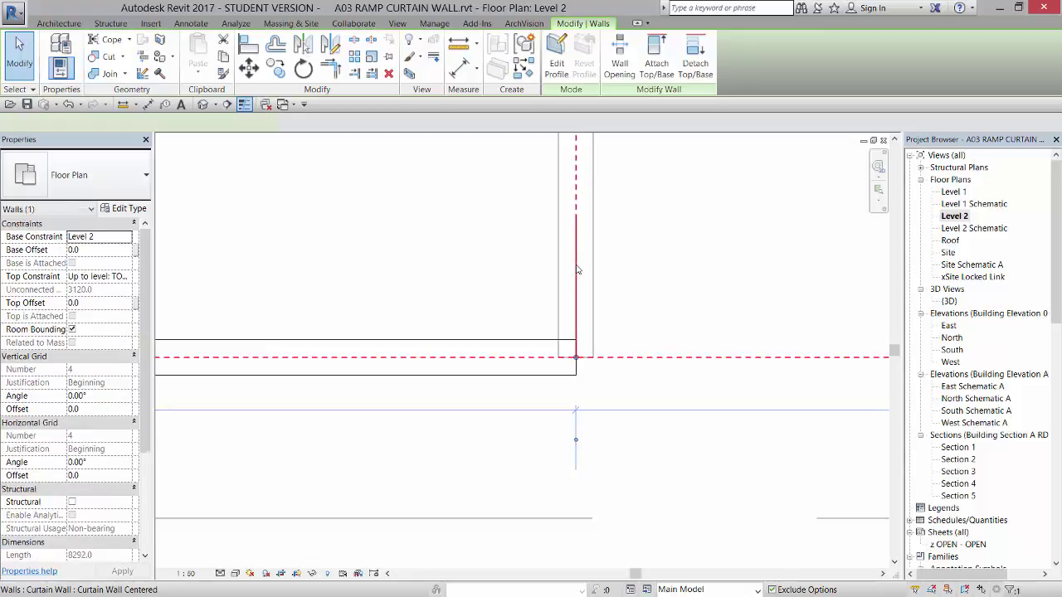
right_click(577, 359)
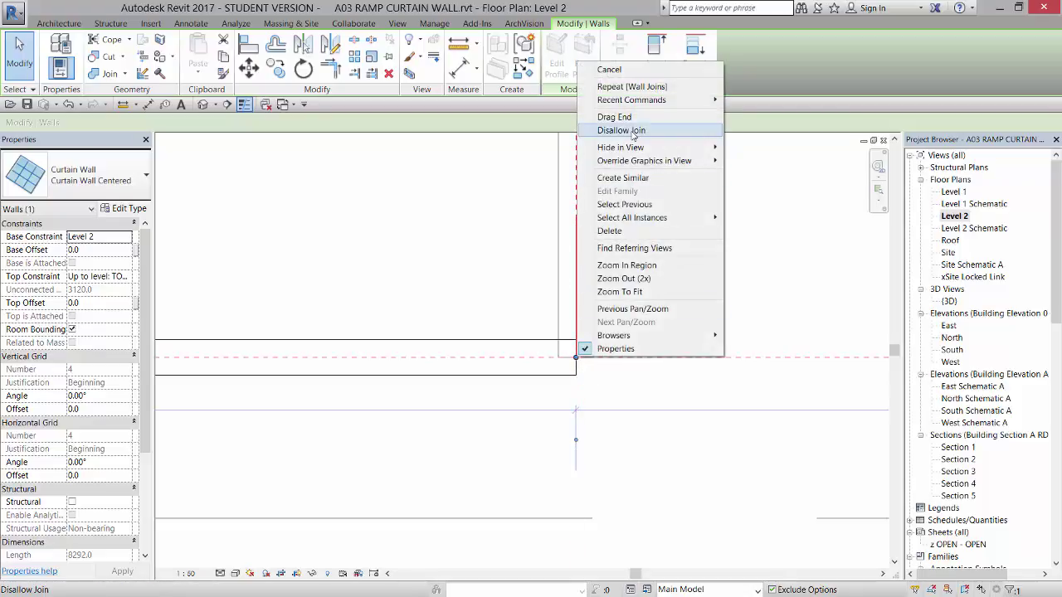
left_click(633, 130)
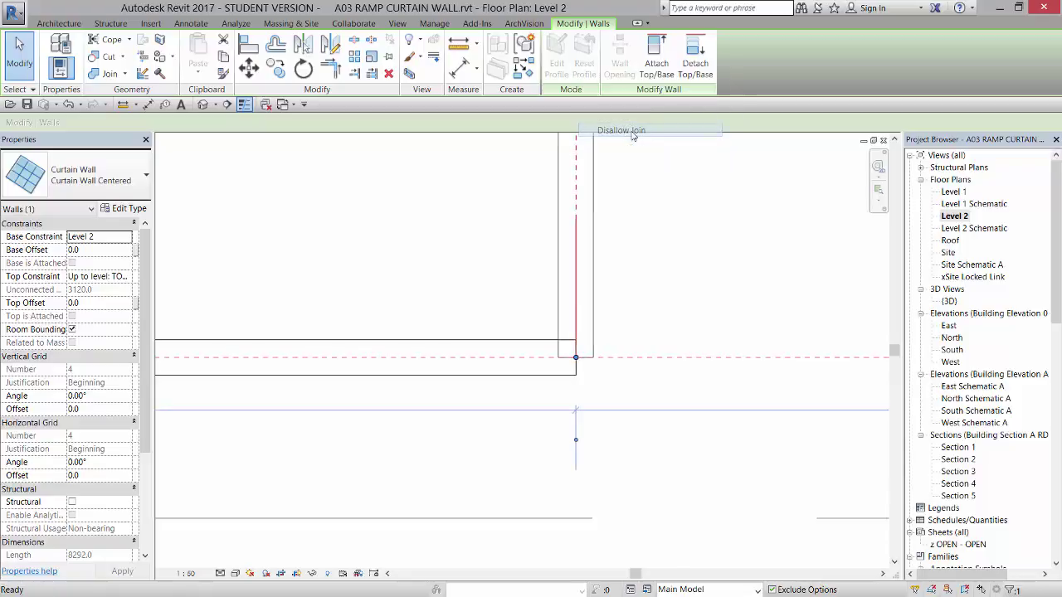
left_click(697, 301)
Step: Select the horizontal curtain wall and disallow the join at its corner end
key("Escape")
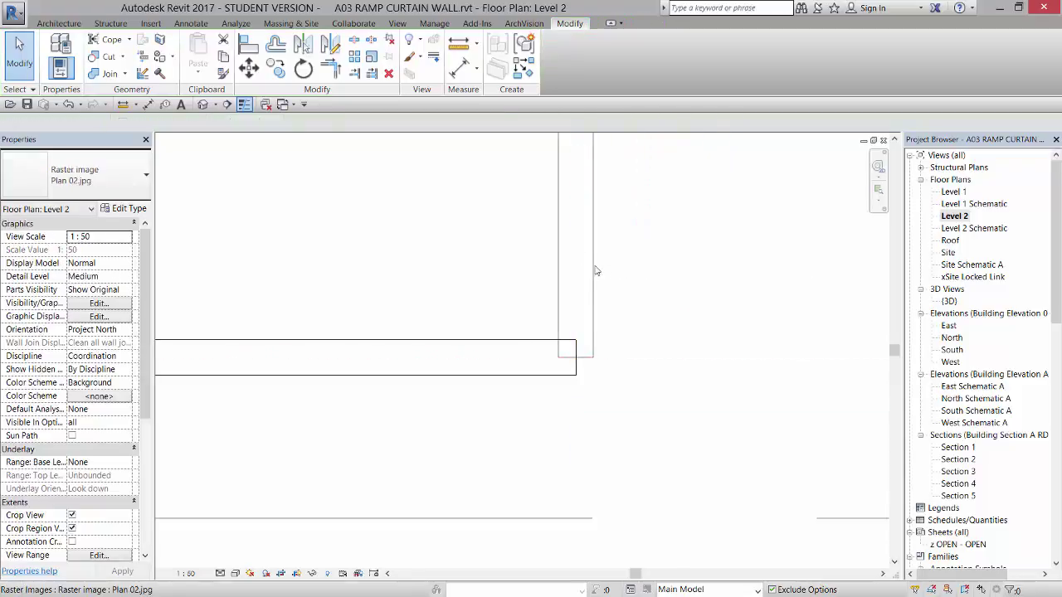
left_click(579, 268)
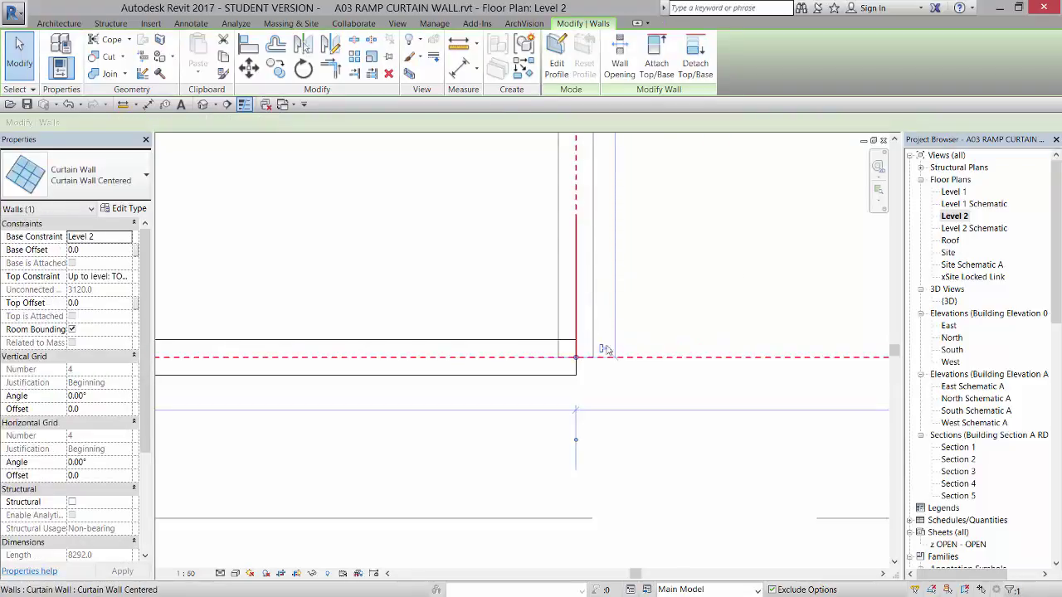
left_click(652, 318)
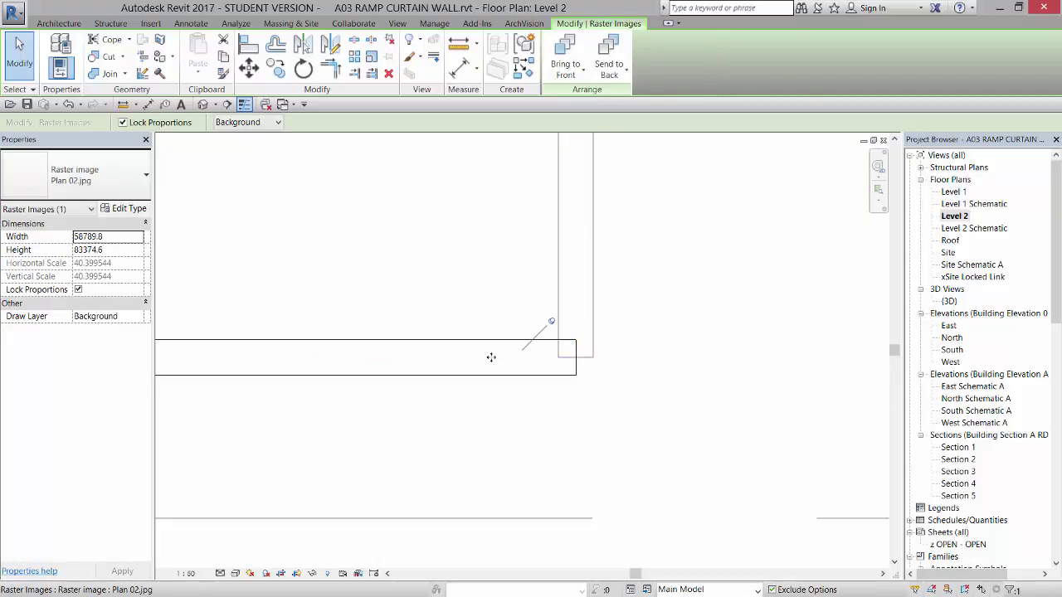
key("Escape")
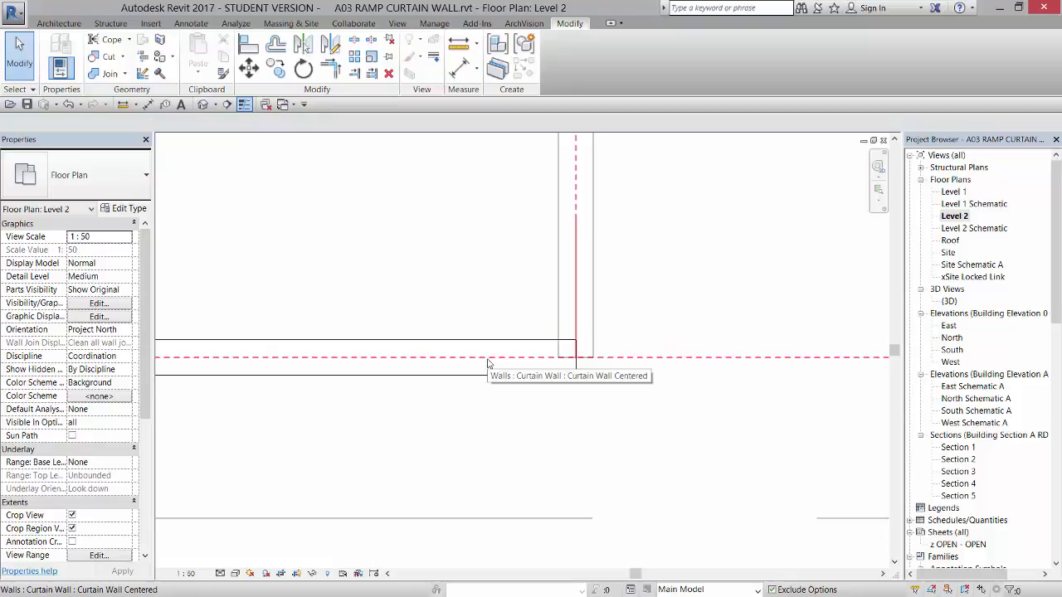
left_click(287, 360)
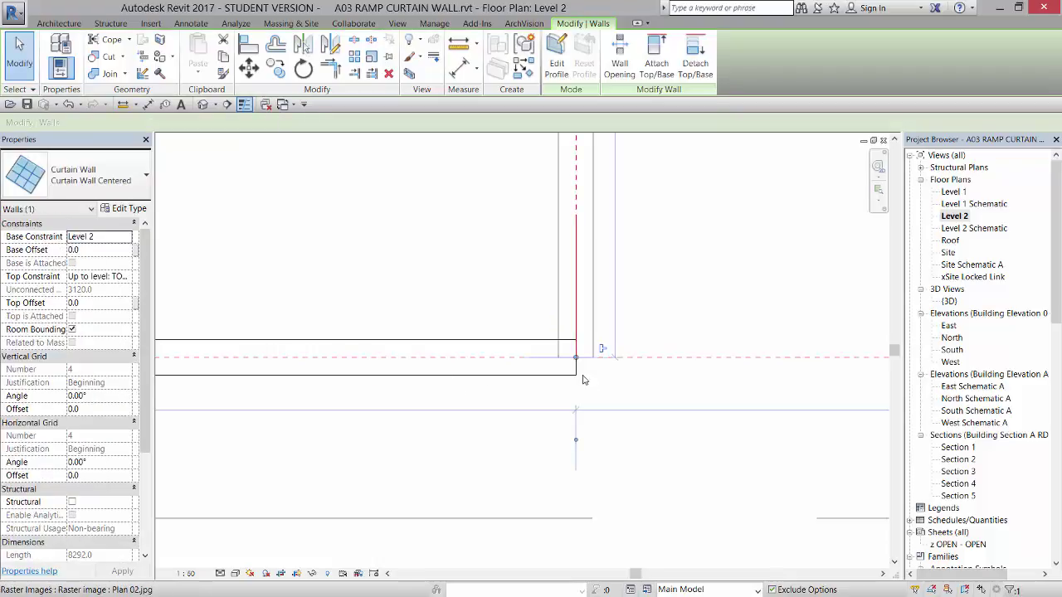
left_click(666, 377)
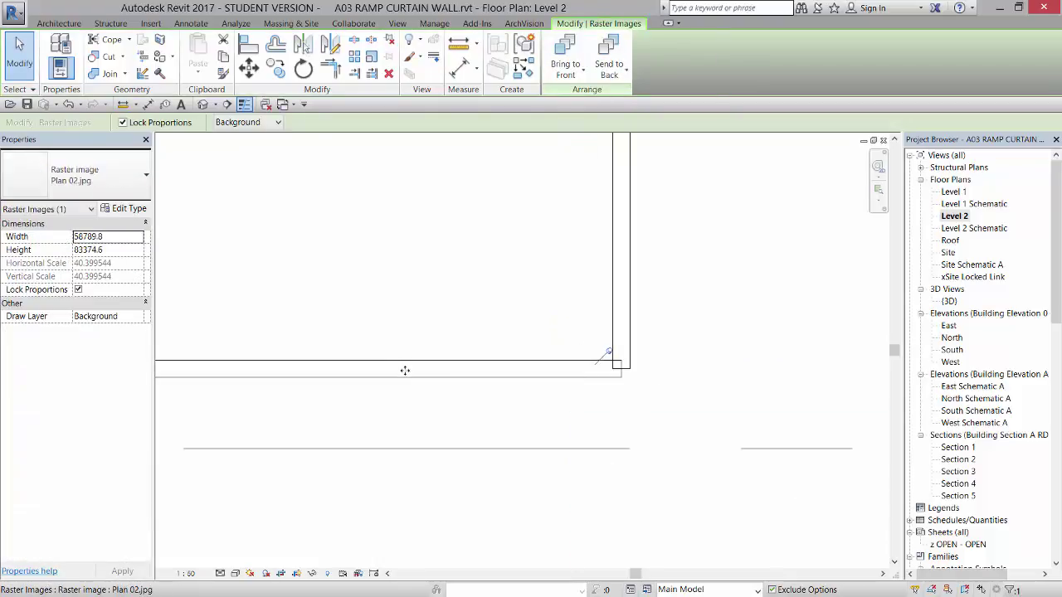
key("Escape")
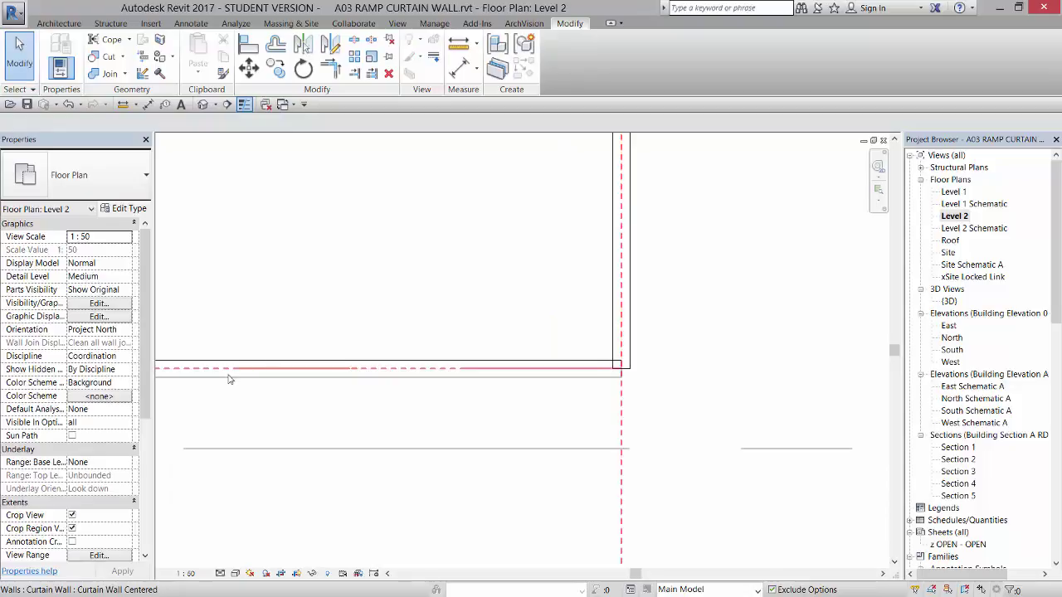
left_click(548, 394)
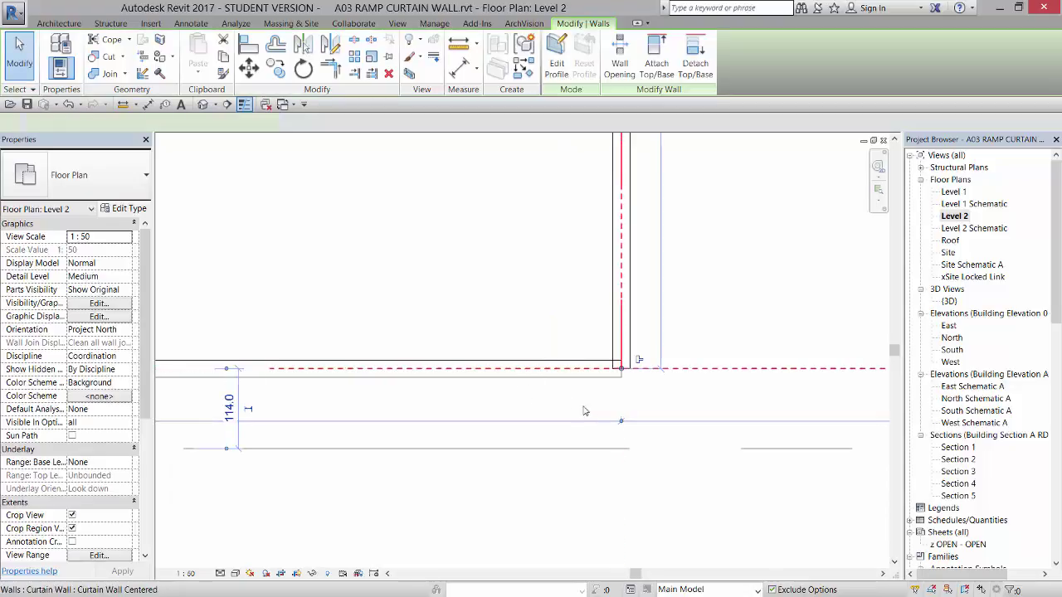
left_click(639, 380)
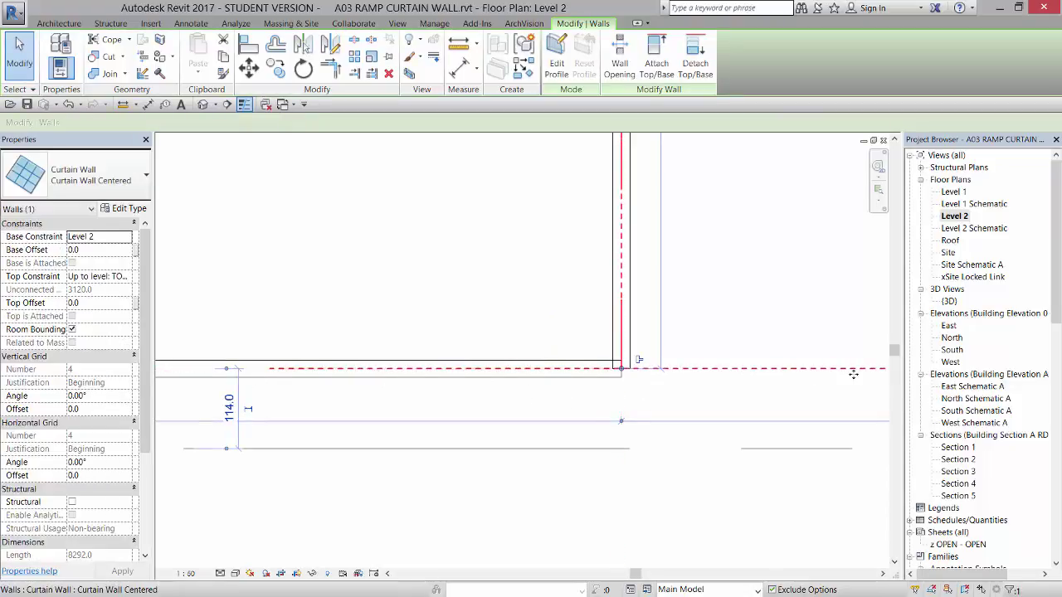
scroll(853, 374, "down", 2)
key("Escape")
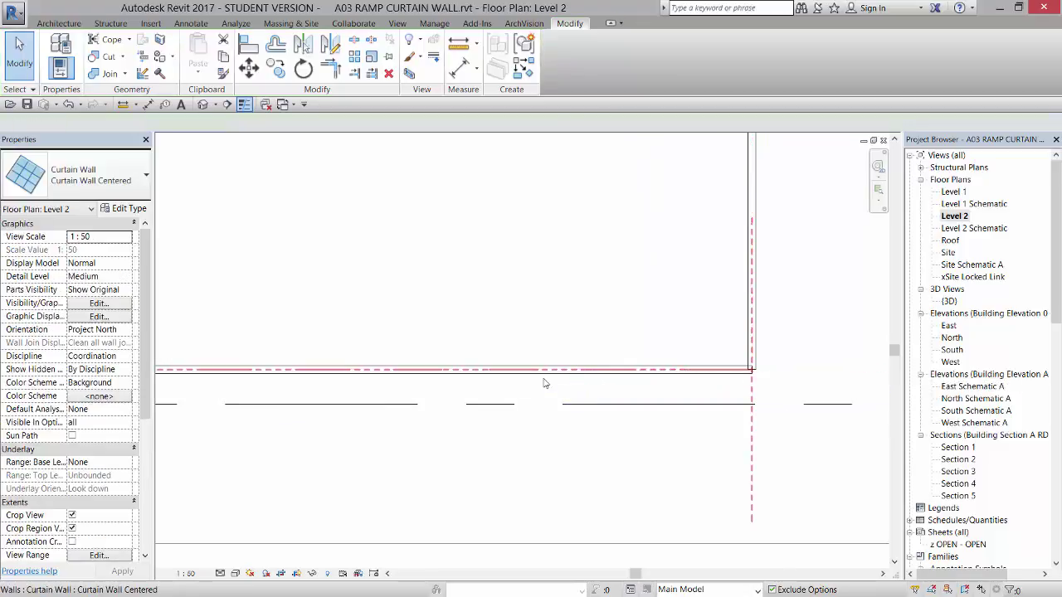
left_click(541, 371)
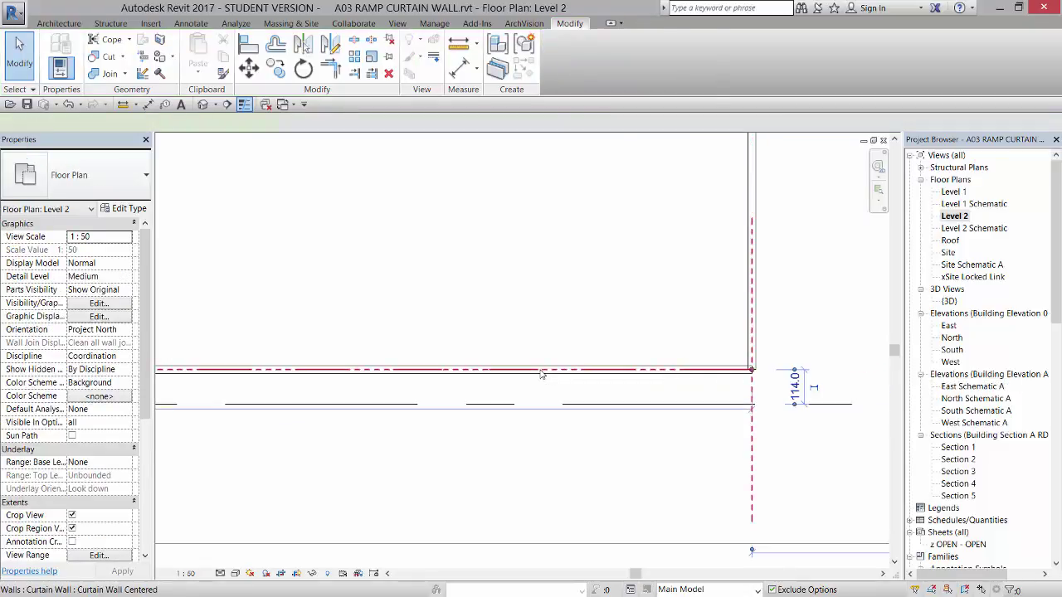
right_click(753, 375)
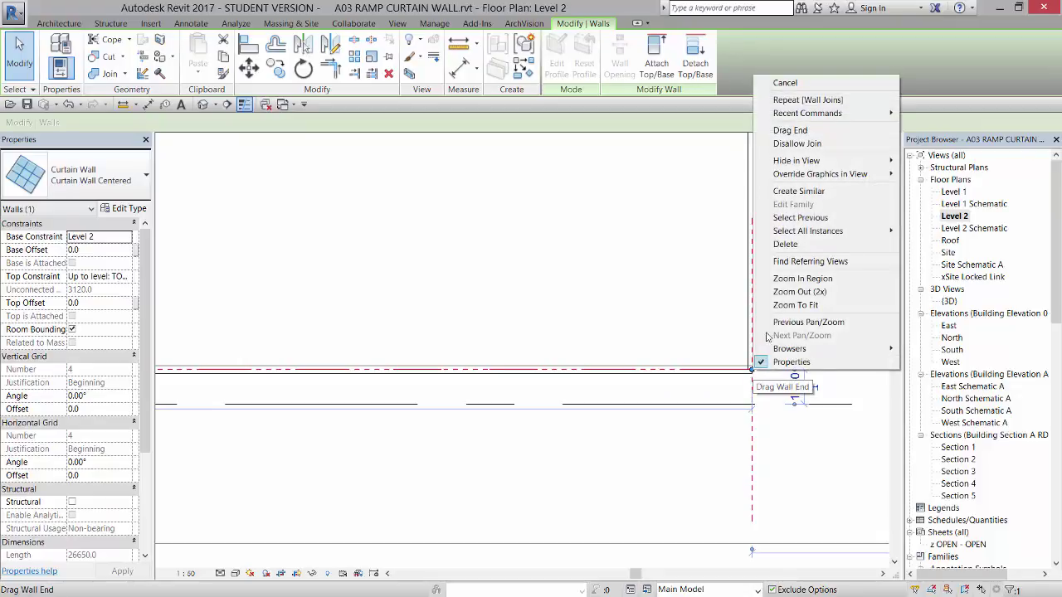
left_click(798, 146)
left_click(799, 279)
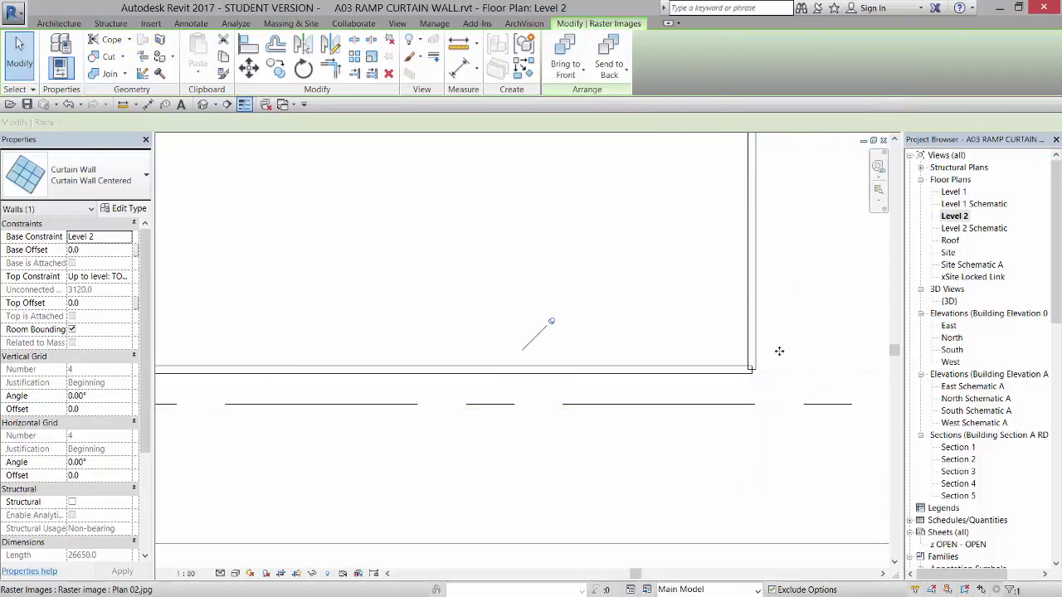
Step: Drag the vertical curtain wall's end back slightly at the corner, making it 8279.5 long
left_click(740, 380)
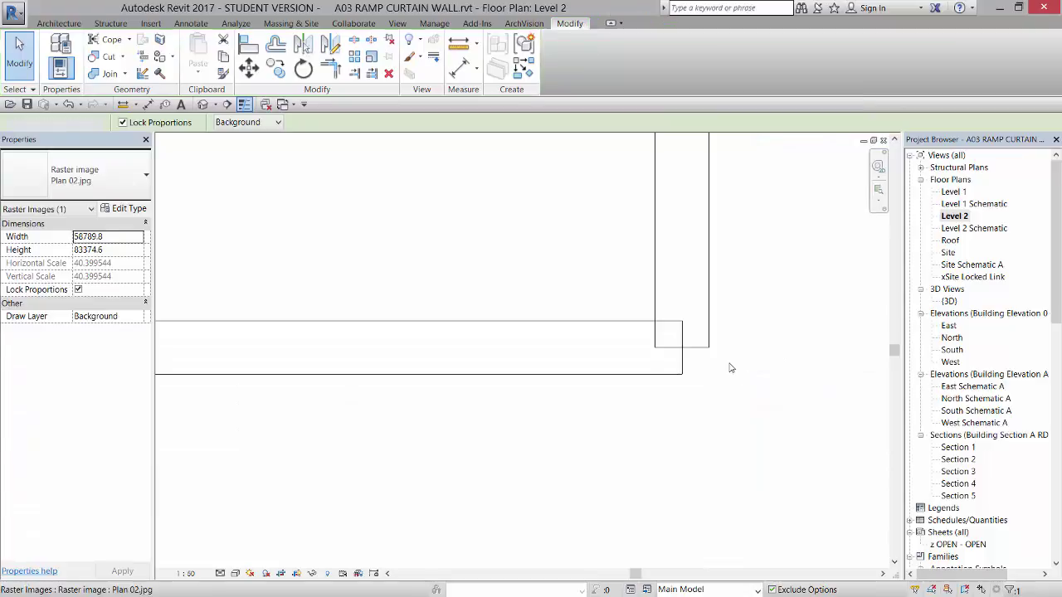
left_click(689, 355)
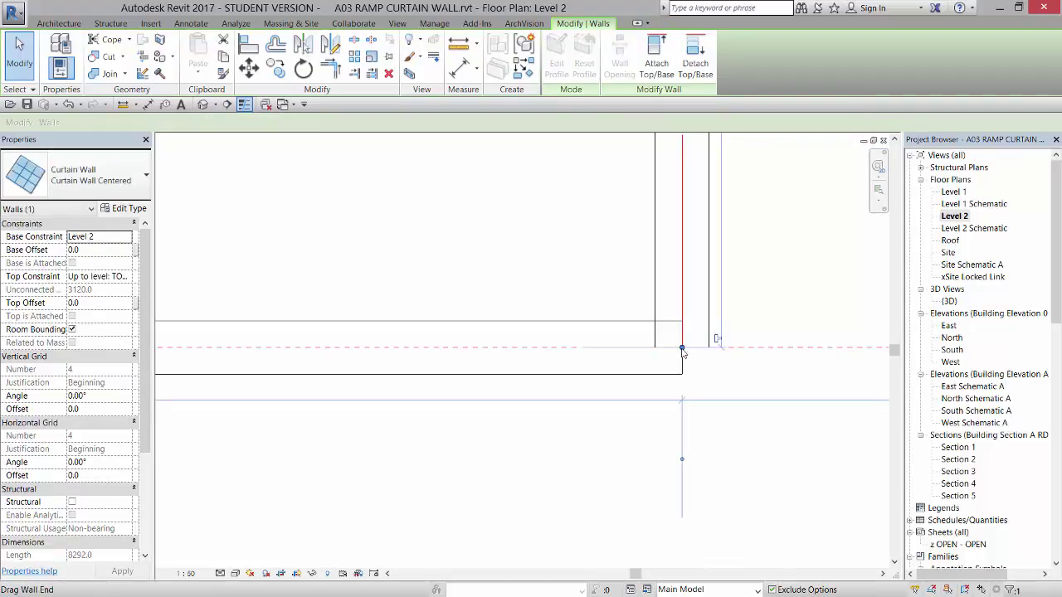
left_click_drag(682, 349, 715, 348)
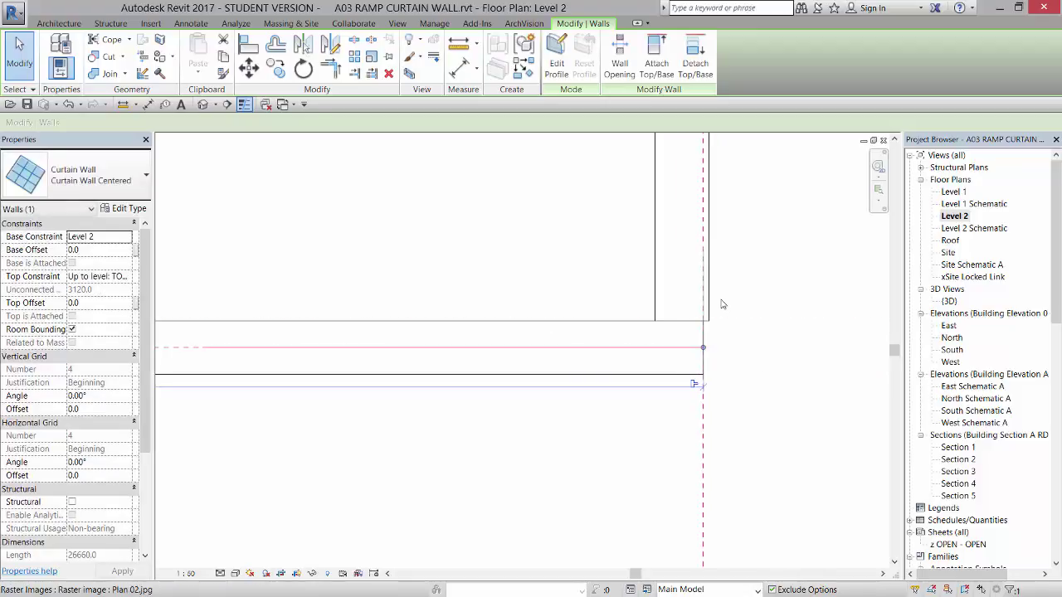
Step: Align the horizontal curtain wall's end flush with the outside wall face at the corner
key("ctrl+z")
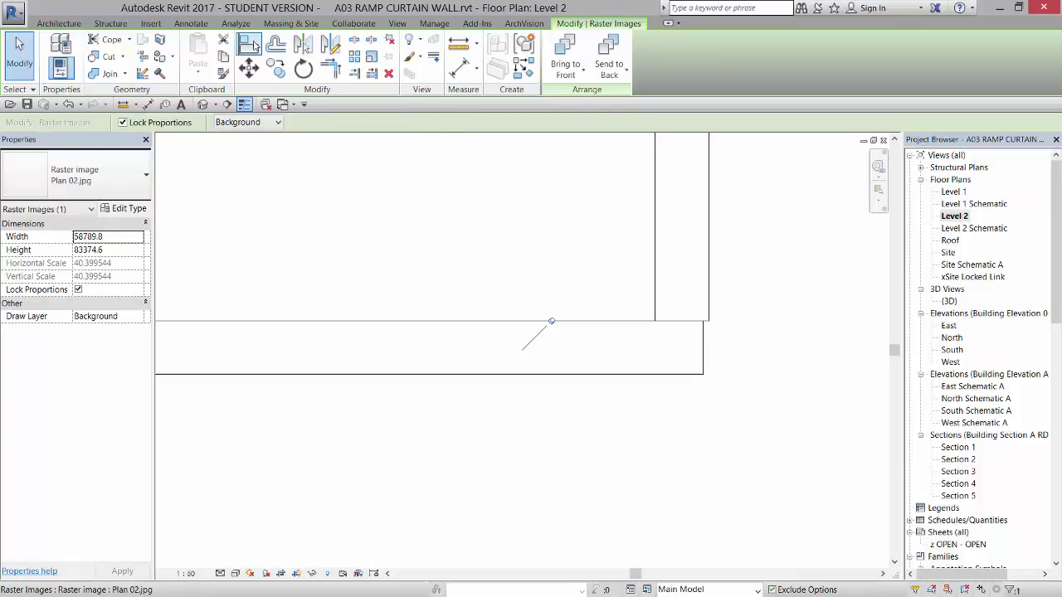
left_click(248, 44)
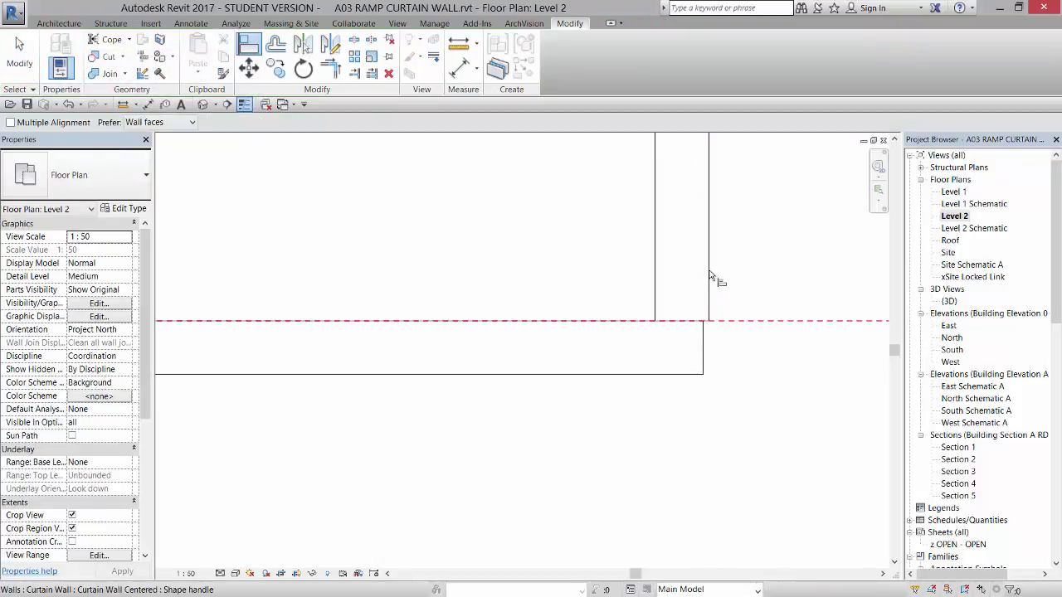
left_click(710, 222)
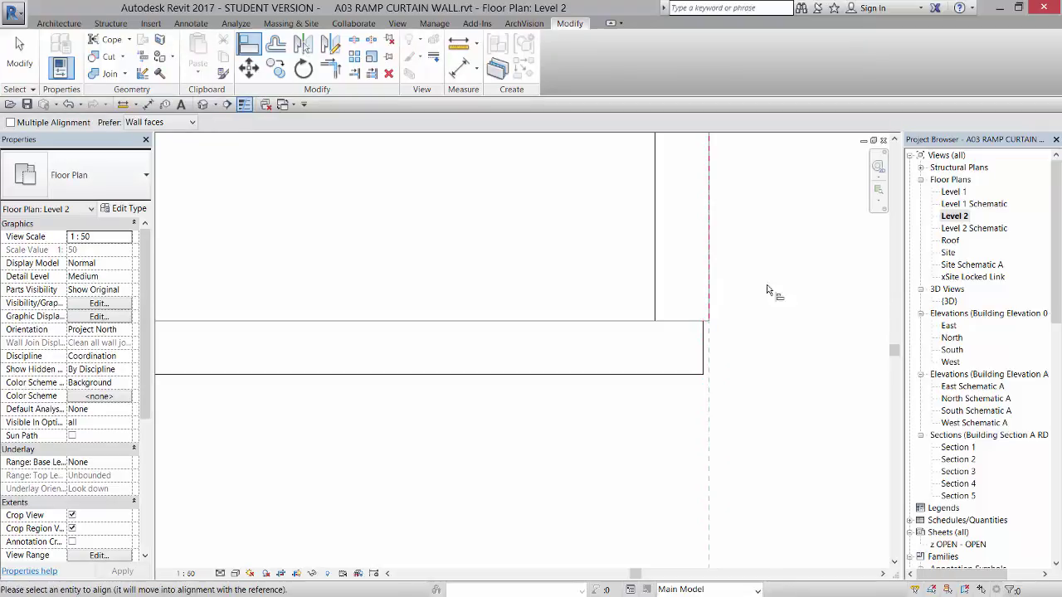
left_click(705, 348)
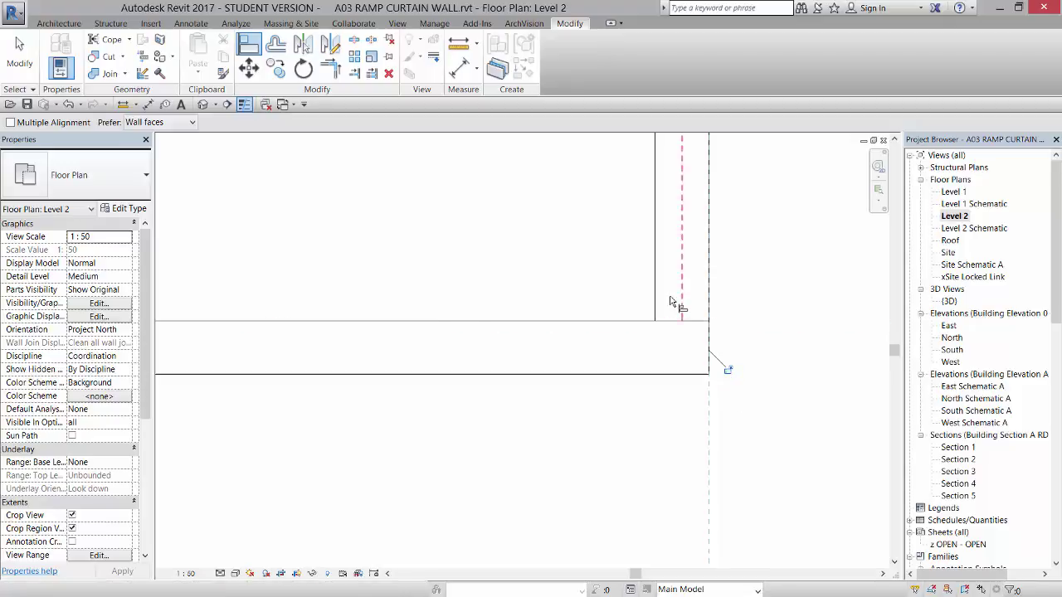
scroll(707, 448, "down", 4)
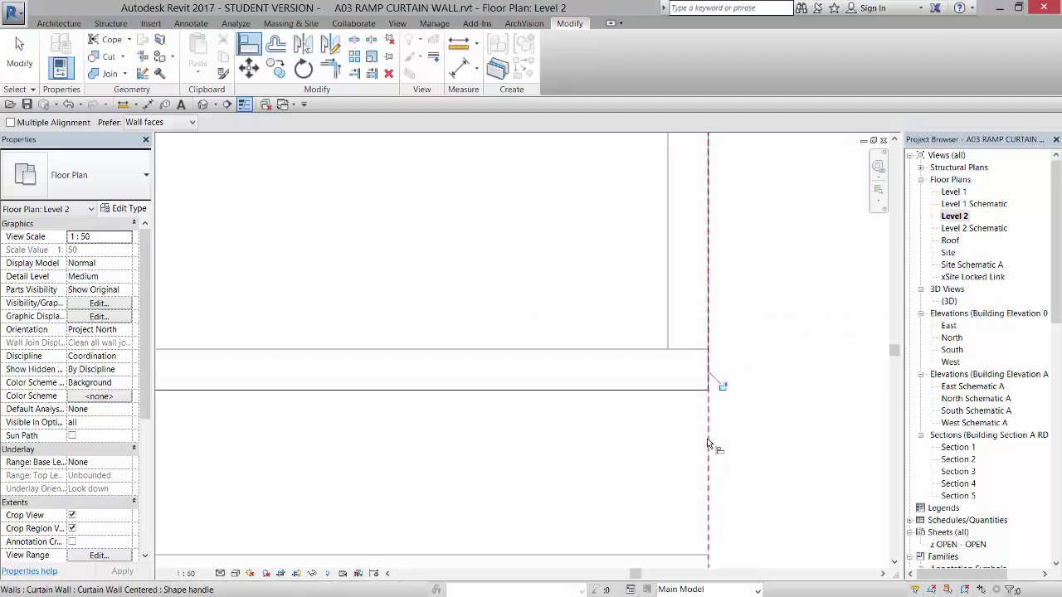
key("Escape")
key("Escape")
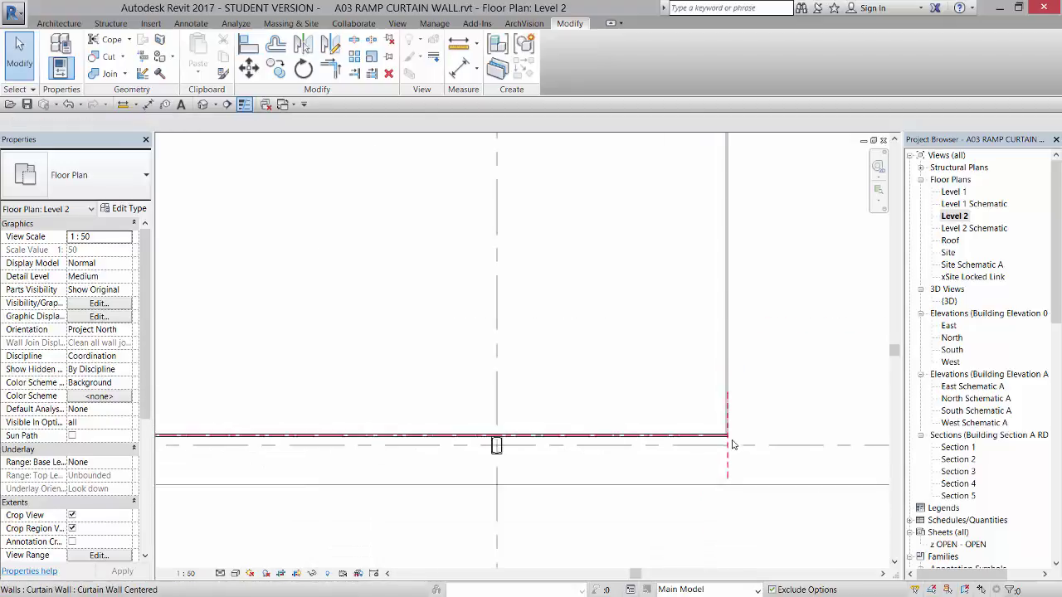
Step: Disallow the join at the first curtain wall's corner end
scroll(730, 241, "up", 5)
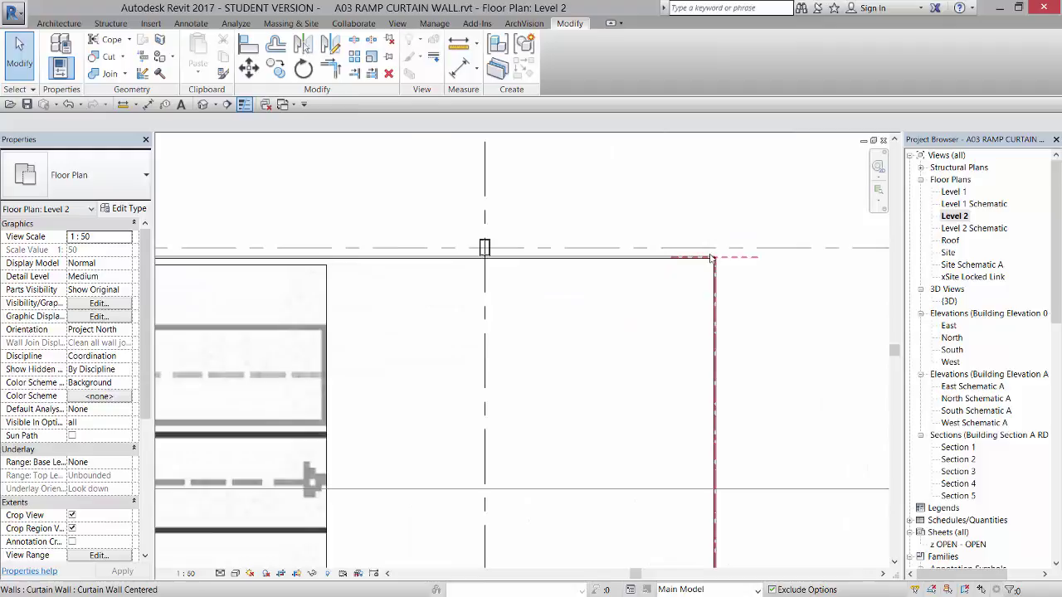
scroll(744, 263, "up", 3)
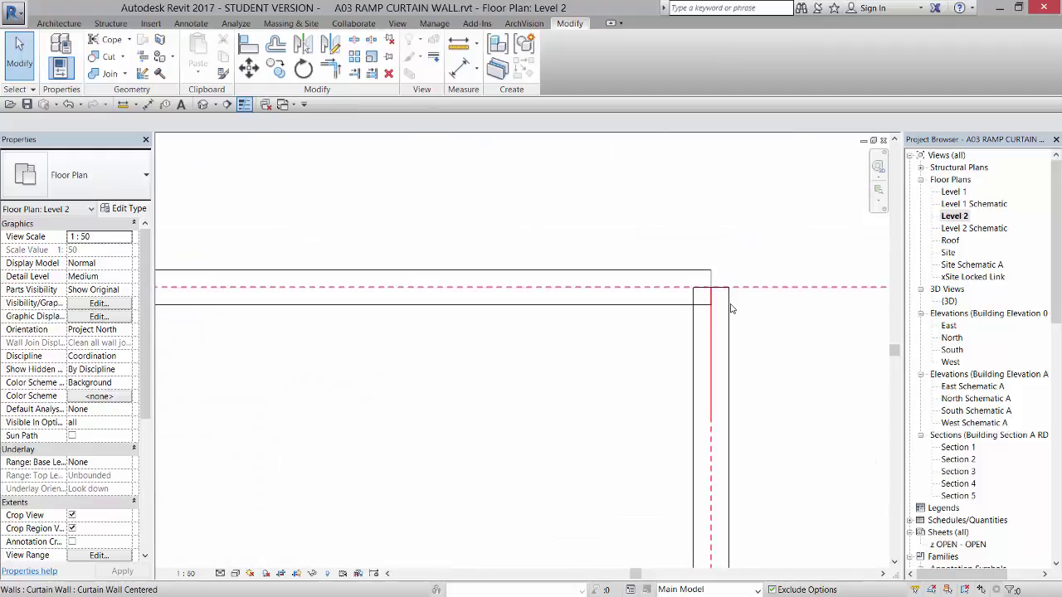
left_click(711, 395)
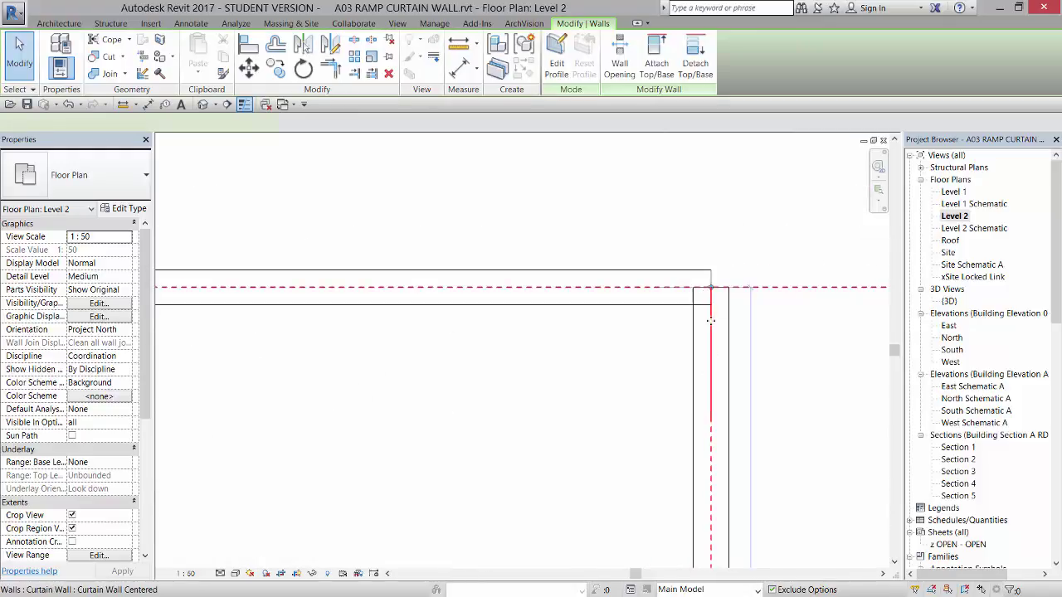
right_click(711, 290)
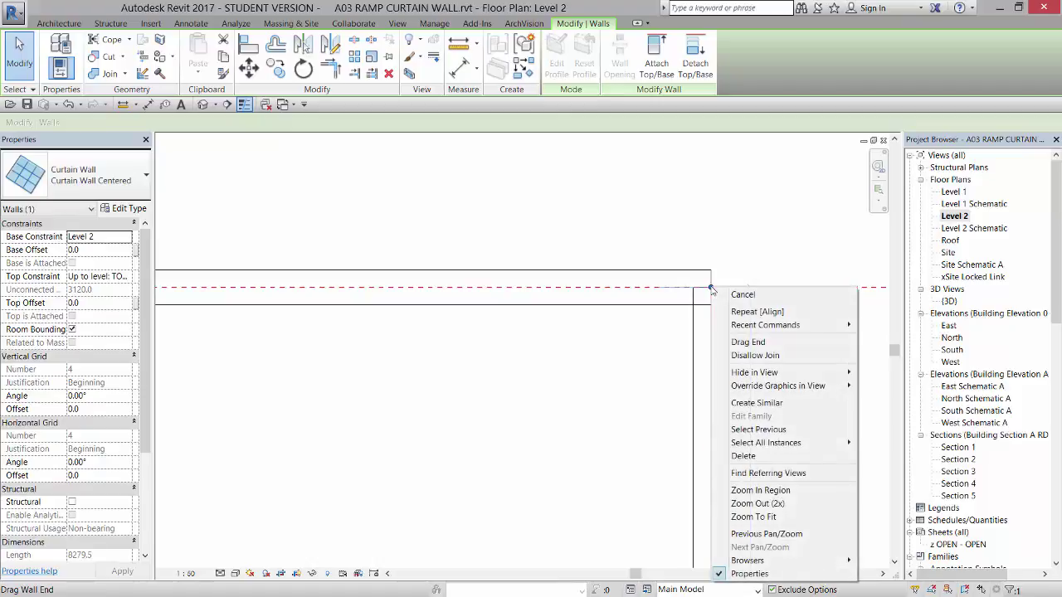
left_click(755, 355)
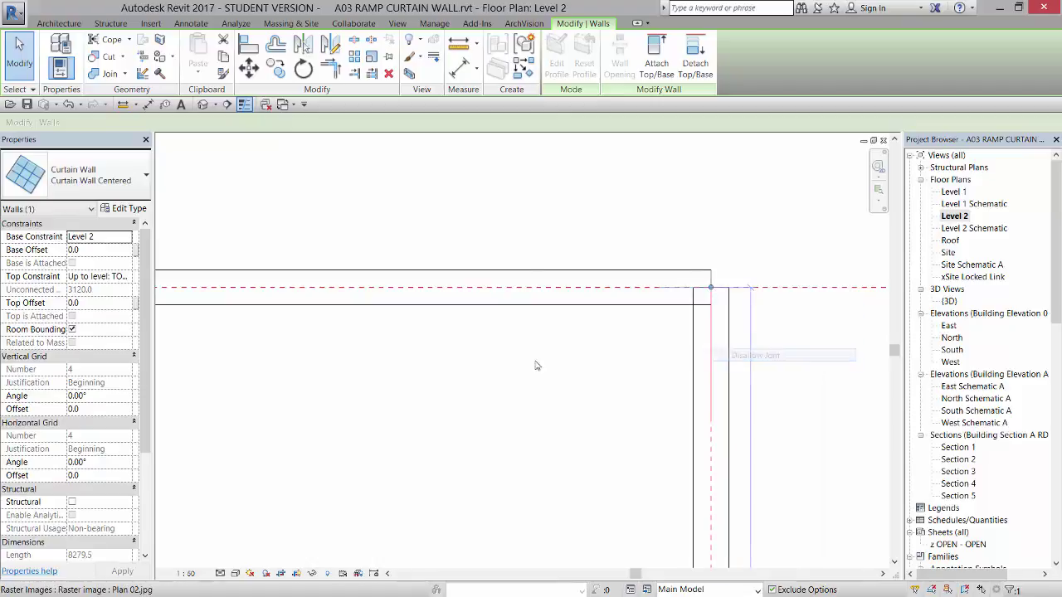
left_click(473, 364)
key("Escape")
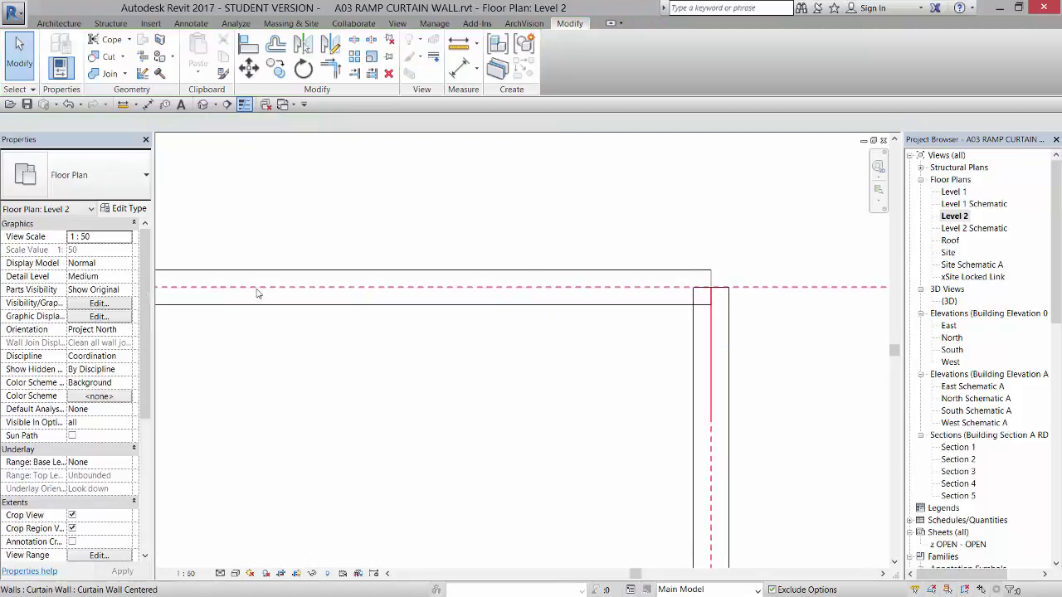
scroll(544, 344, "down", 2)
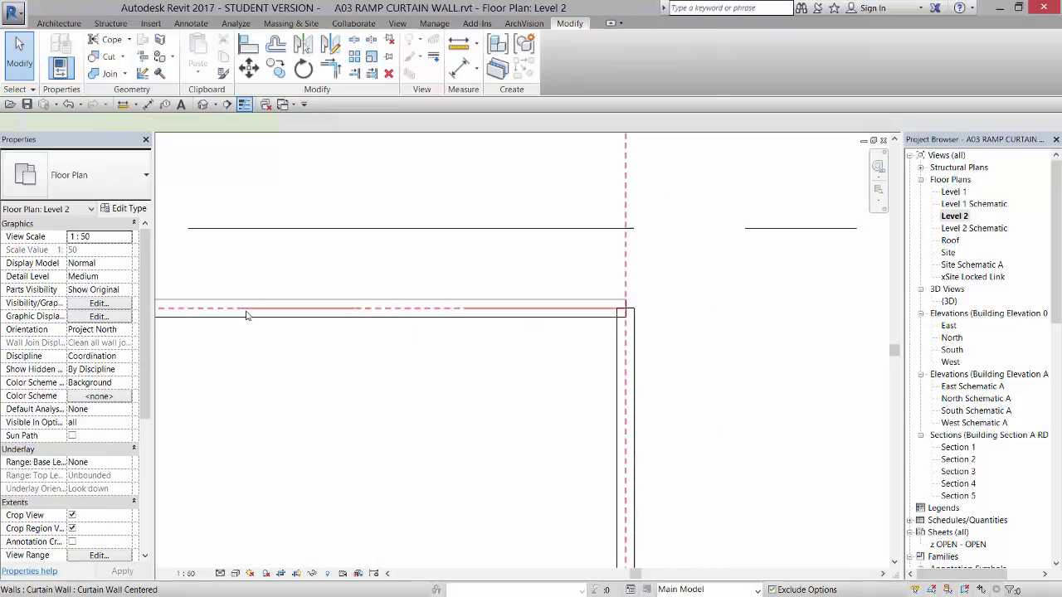
Step: Disallow the horizontal curtain wall's corner join and drag its end to the corner point (26637.5 long)
left_click(246, 313)
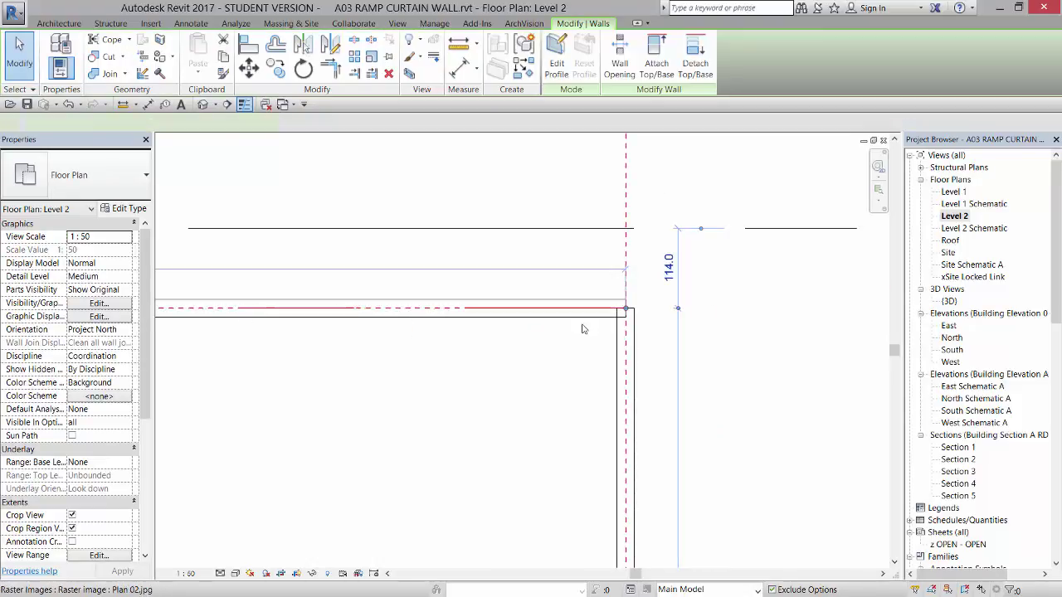
right_click(627, 312)
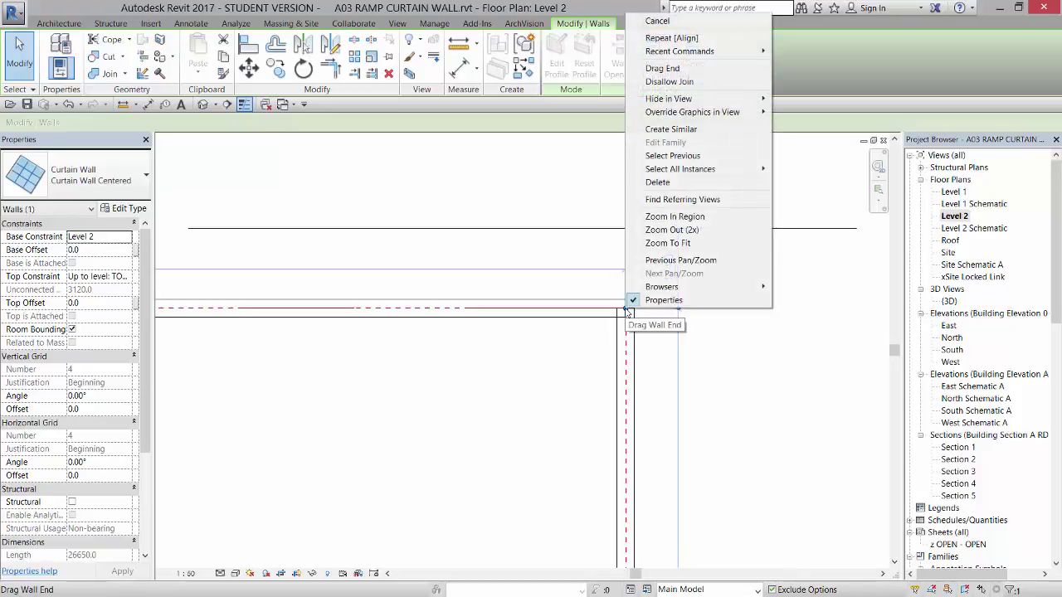
left_click(680, 82)
left_click(657, 282)
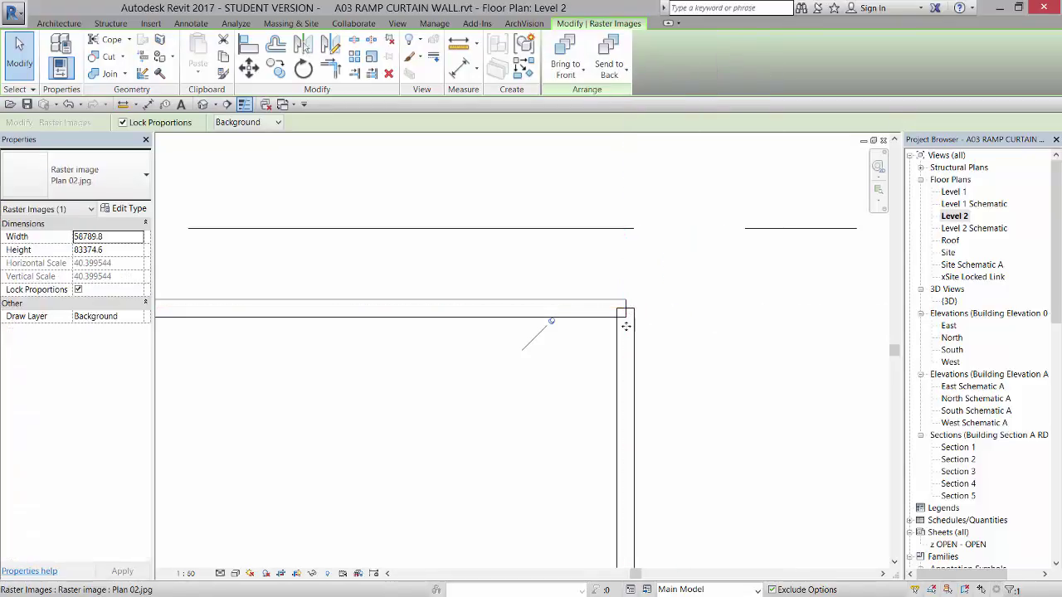
left_click(657, 280)
left_click(623, 301)
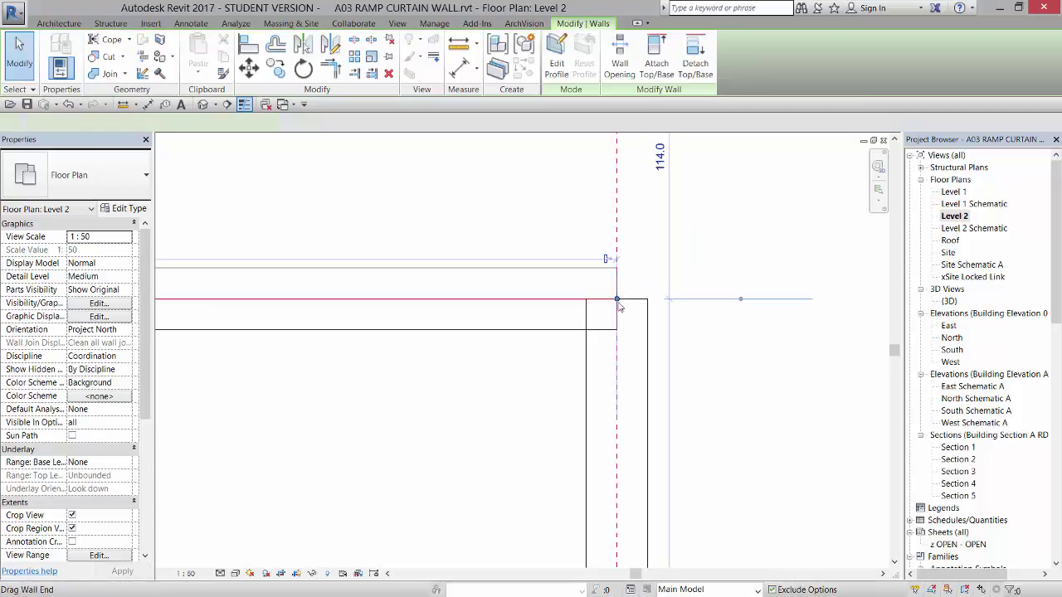
left_click_drag(623, 301, 586, 300)
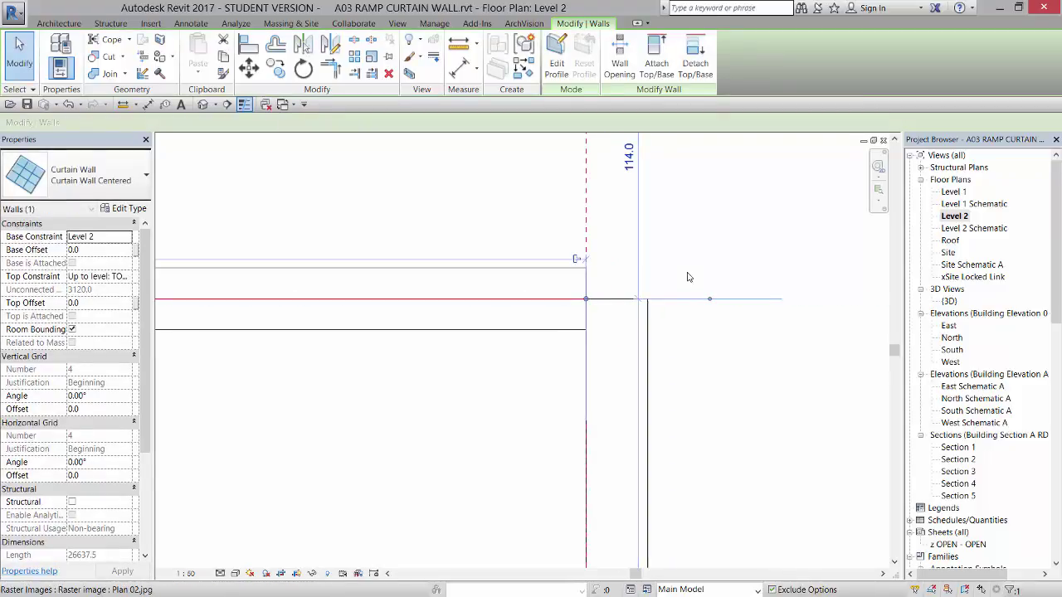
left_click(417, 141)
Step: Align the vertical curtain wall's end to the horizontal reference line at the corner with Align
left_click(248, 44)
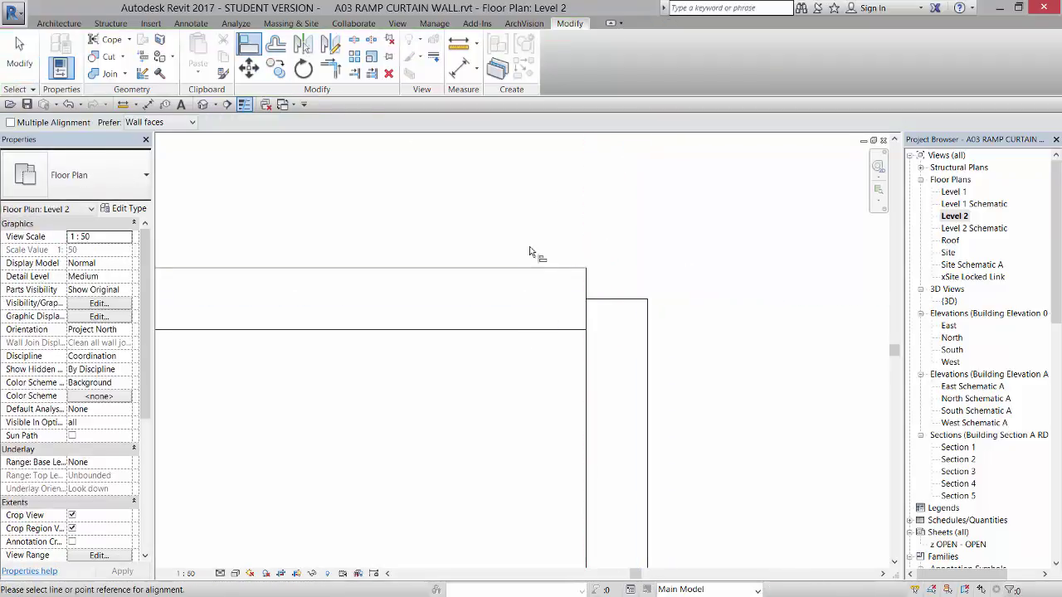
left_click(526, 269)
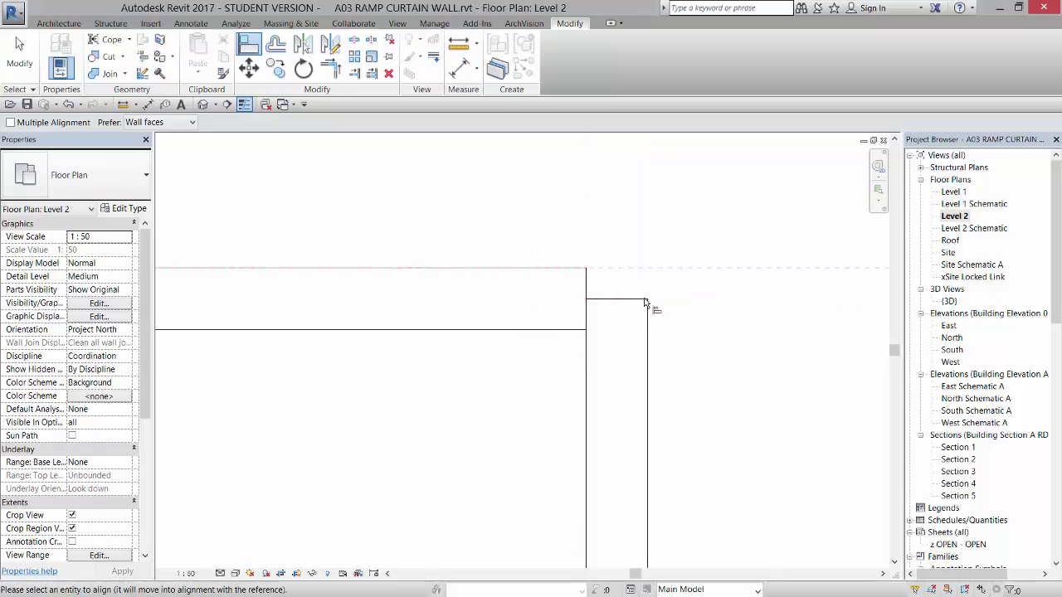
left_click(711, 300)
scroll(722, 290, "down", 3)
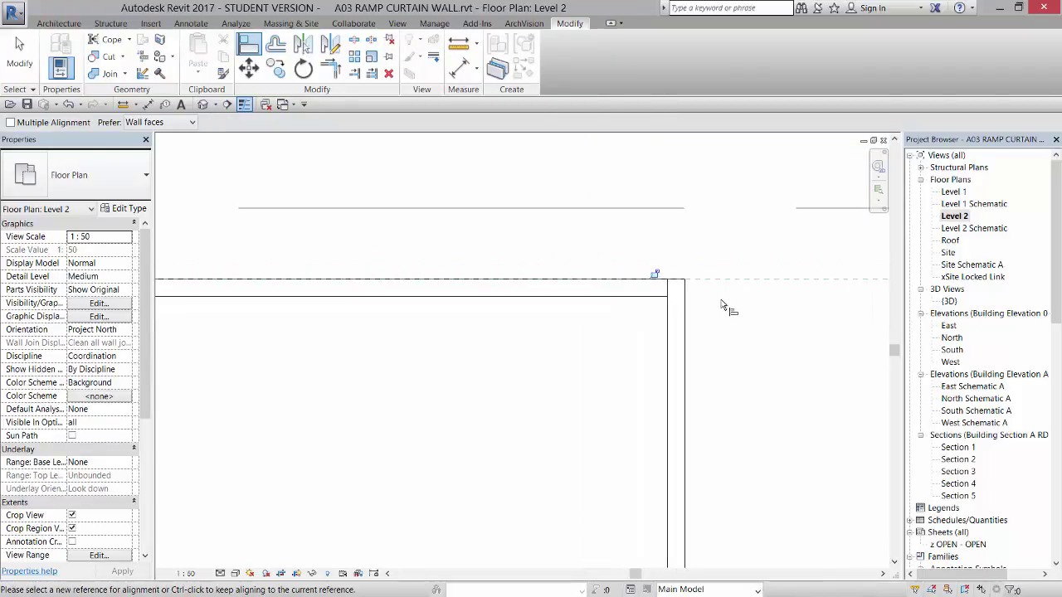
scroll(782, 328, "down", 3)
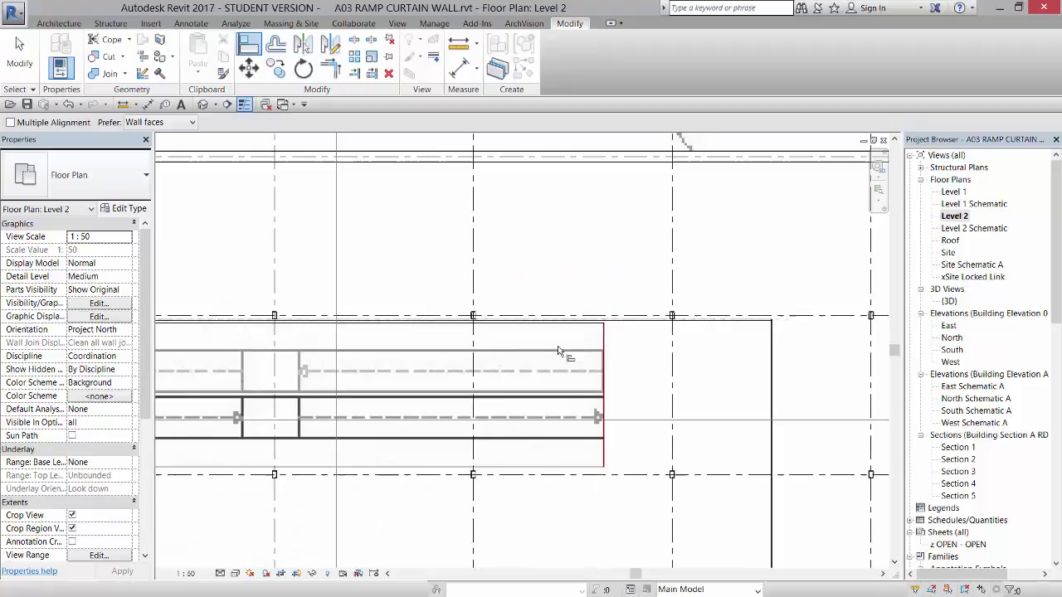
Step: At the other corner, drag the curtain wall's end grip onto the alignment line
key("Escape")
key("Escape")
middle_click_drag(230, 323, 744, 326)
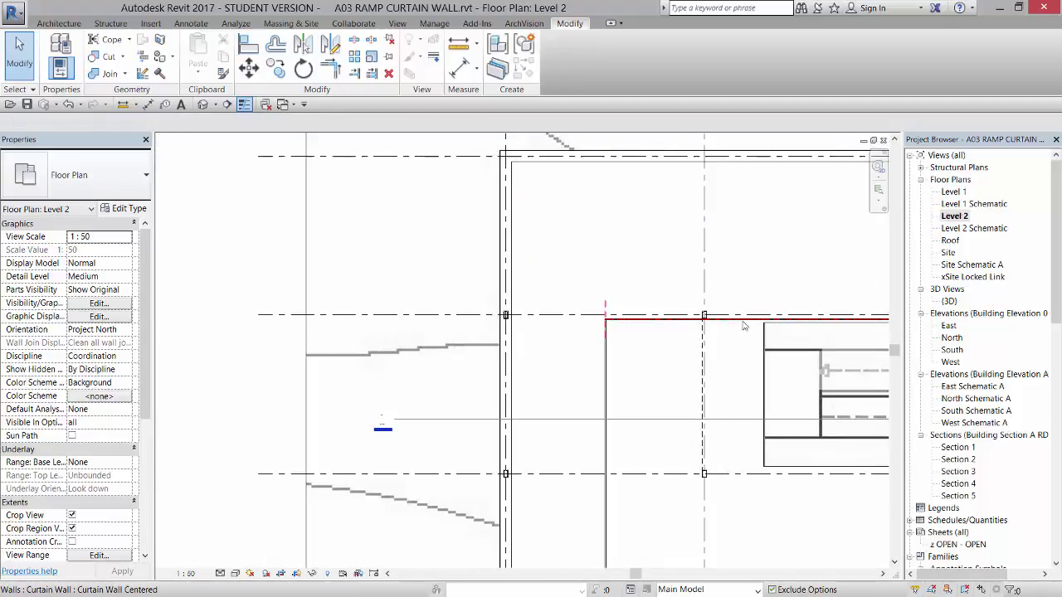
scroll(612, 322, "up", 5)
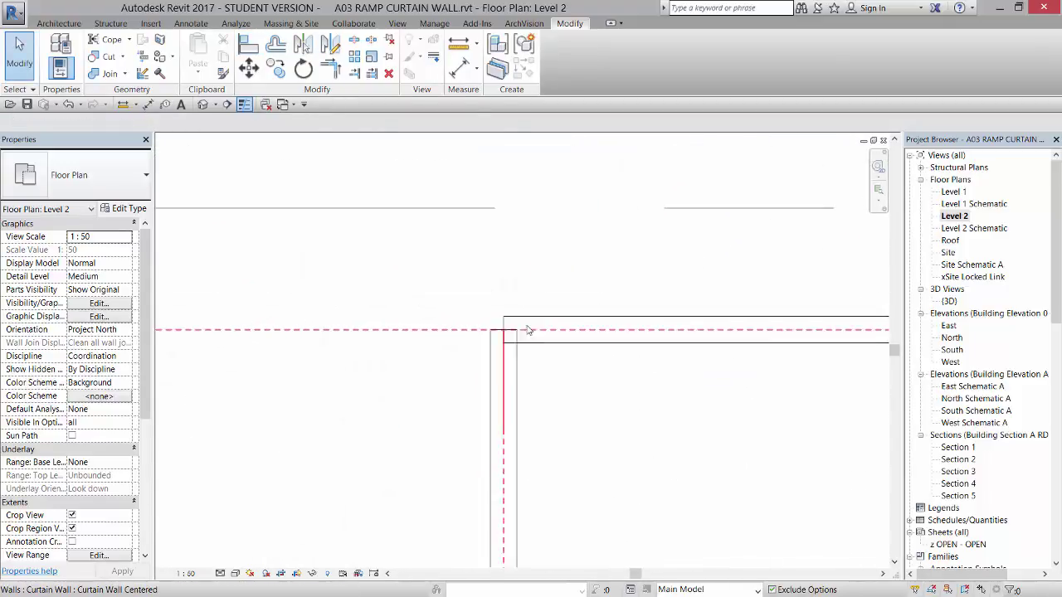
left_click(498, 357)
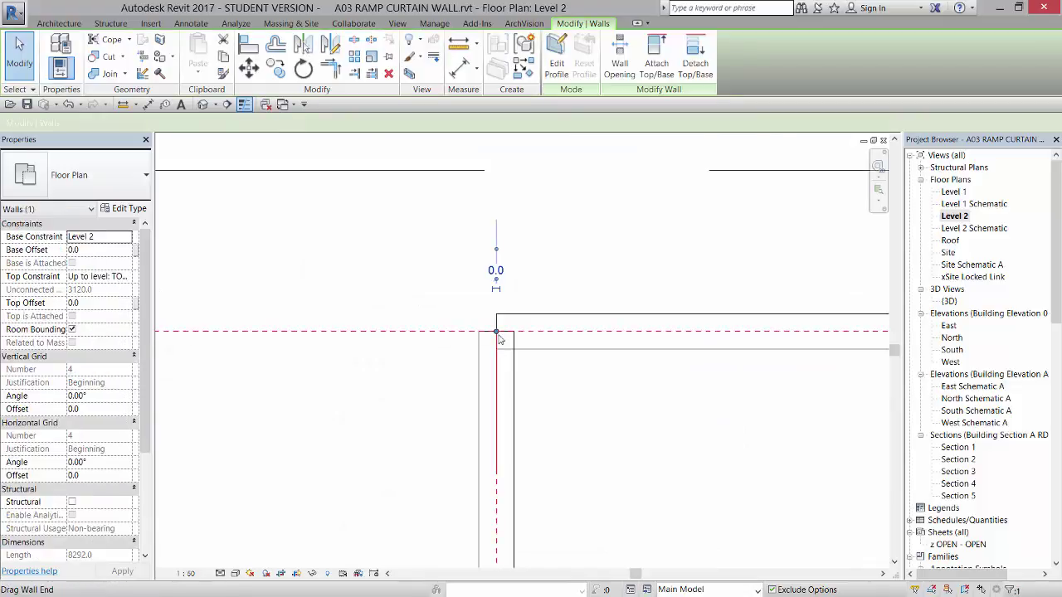
left_click_drag(498, 356, 497, 332)
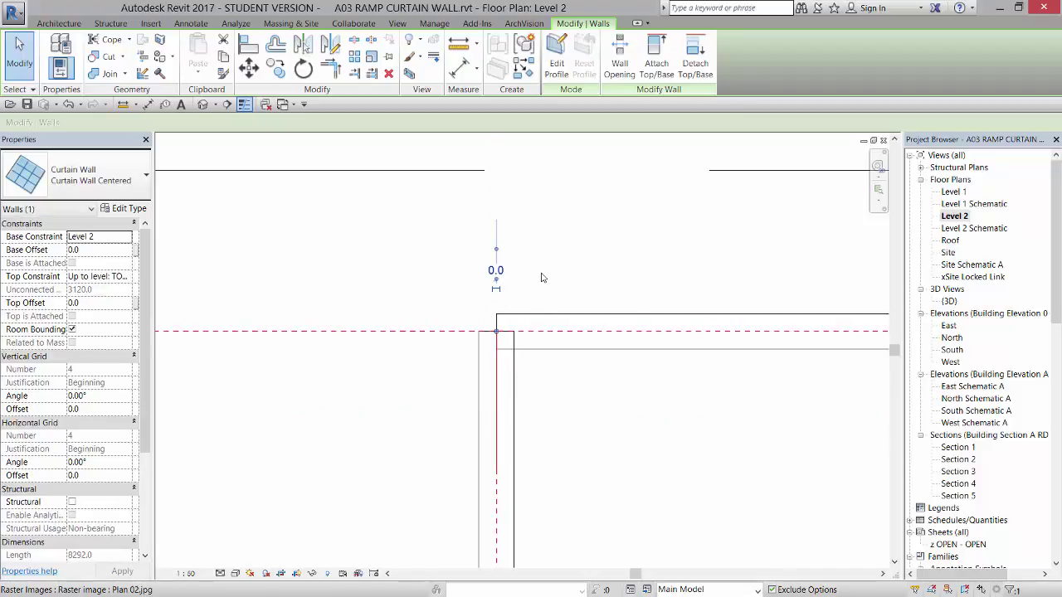
left_click(503, 321)
key("Escape")
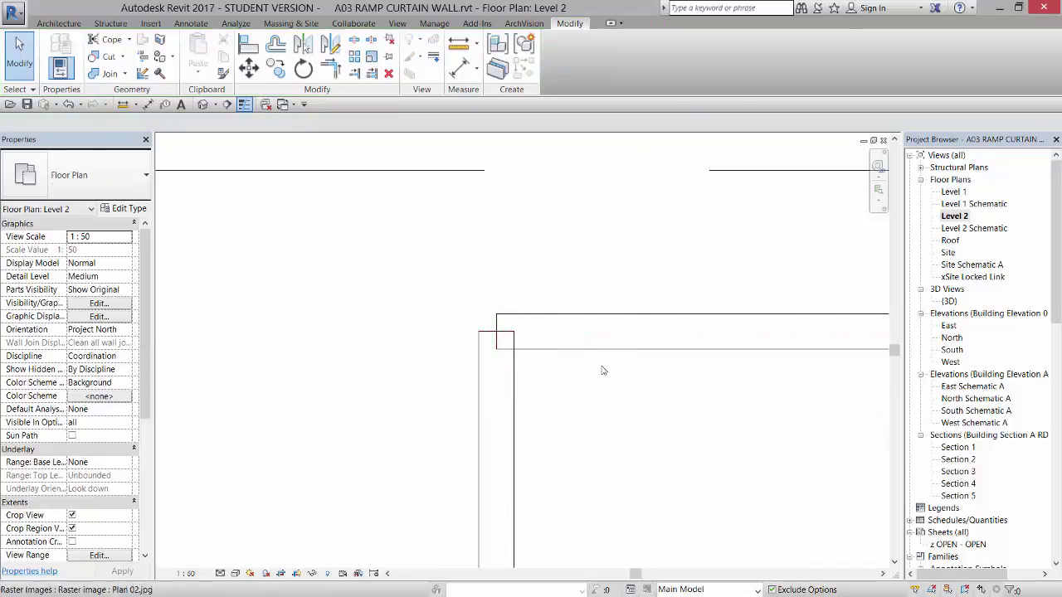
Step: Disallow joins at that curtain wall's end so both curtain walls meet cleanly at the corner
left_click(496, 426)
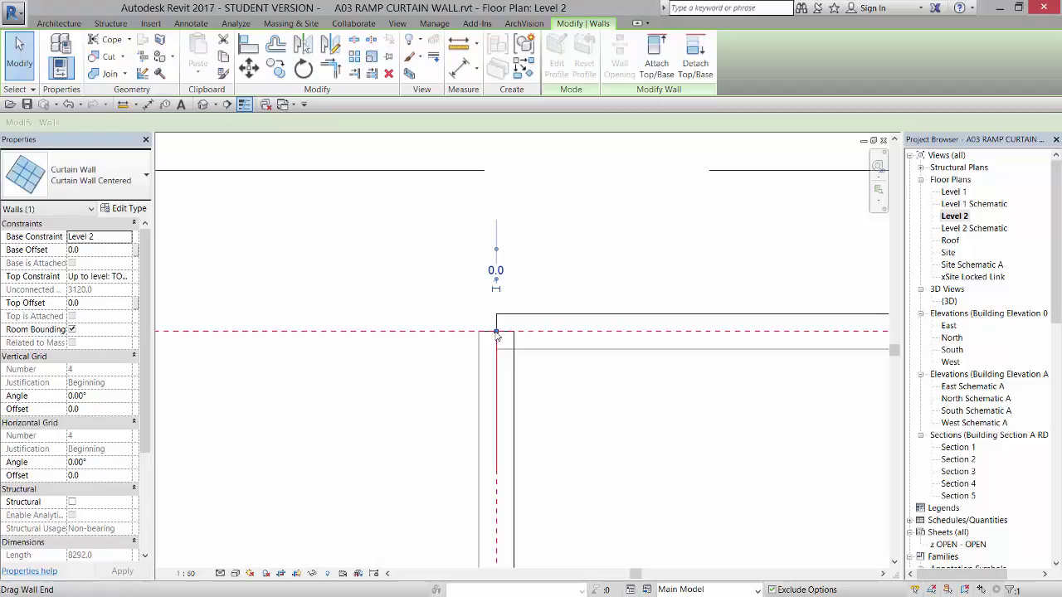
right_click(496, 334)
scroll(429, 261, "up", 4)
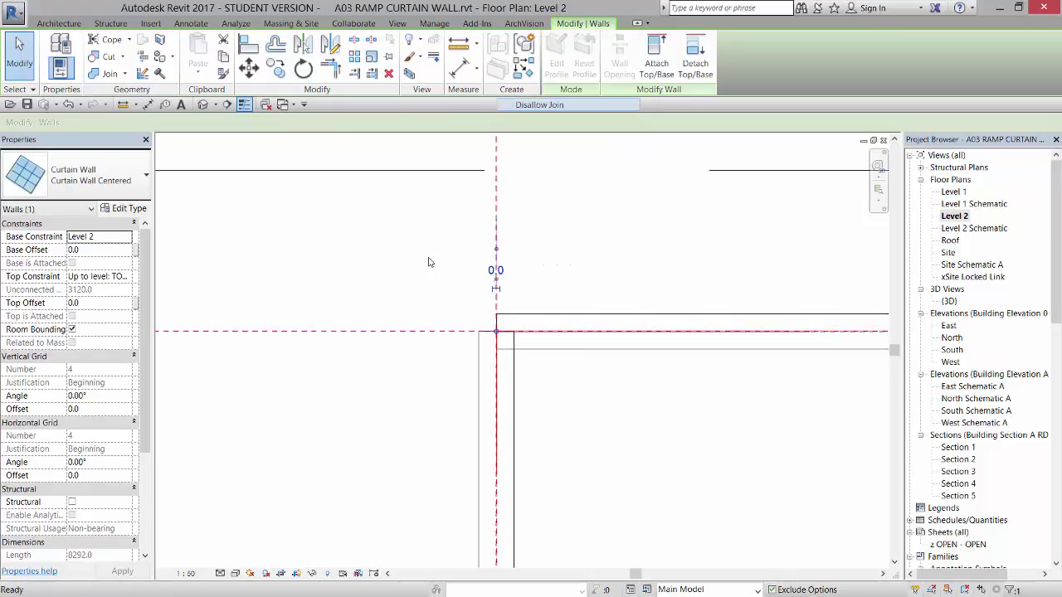
left_click(606, 328)
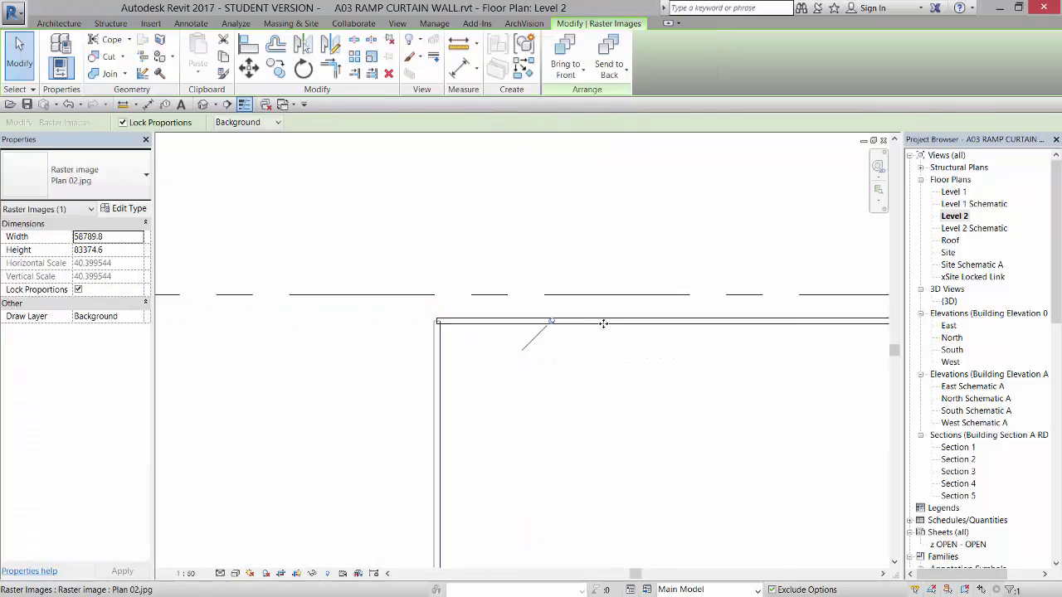
key("Escape")
left_click(606, 327)
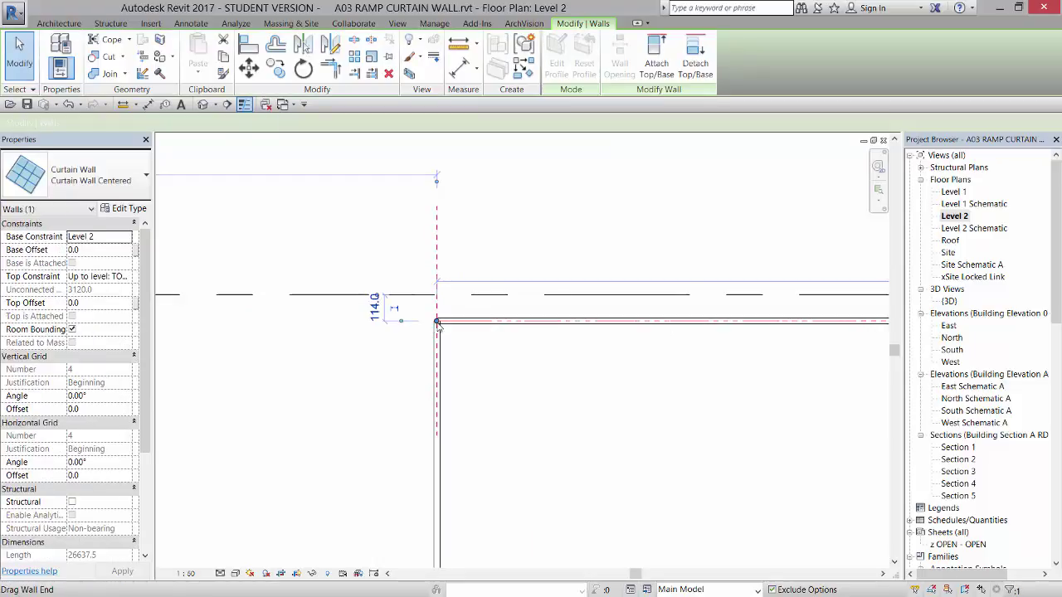
right_click(437, 326)
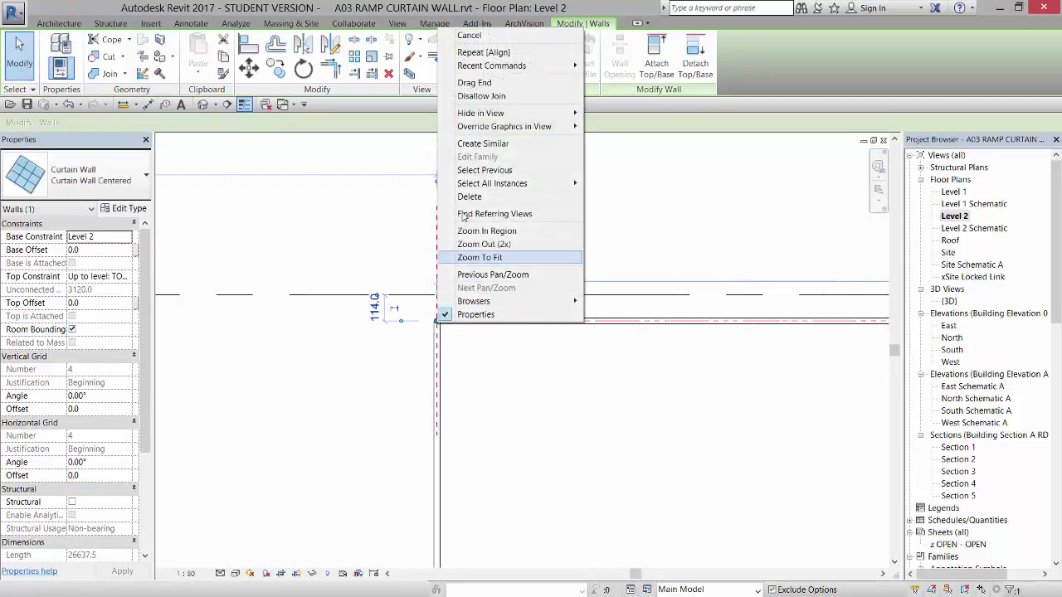
left_click(477, 95)
left_click(449, 326)
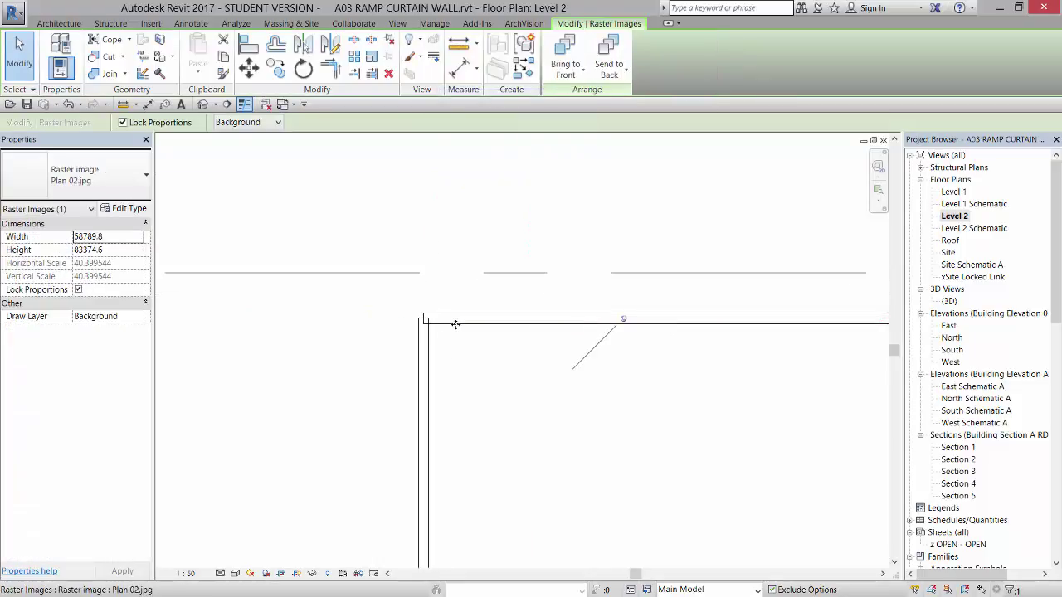